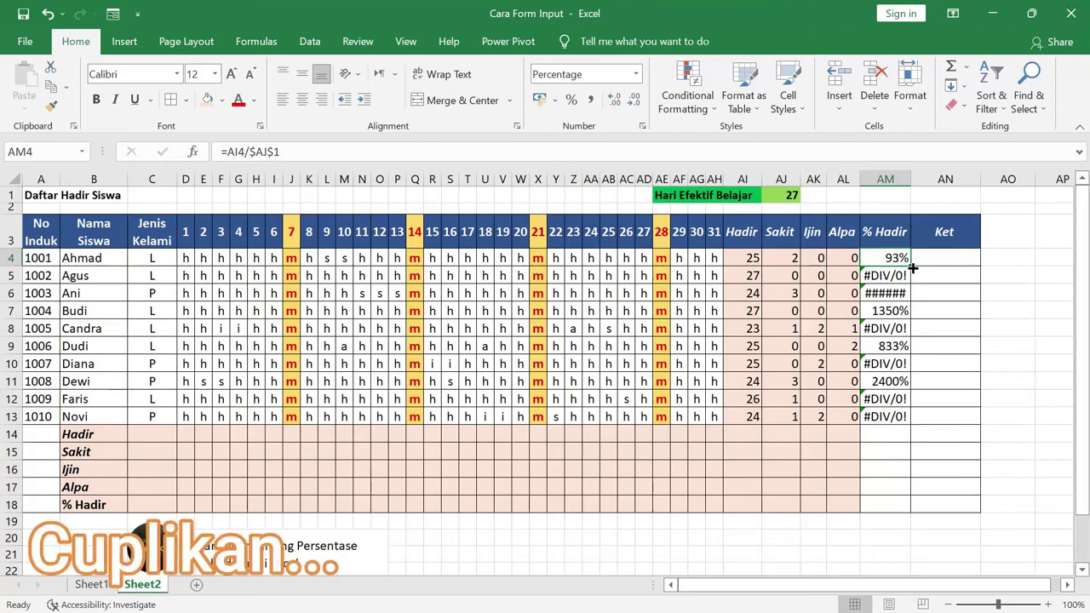
# - Copy AM4's =AI4/$AJ$1 formula down through row 13 and spot-check the students' percentages
pyautogui.moveTo(912, 267); pyautogui.dragTo(911, 417)
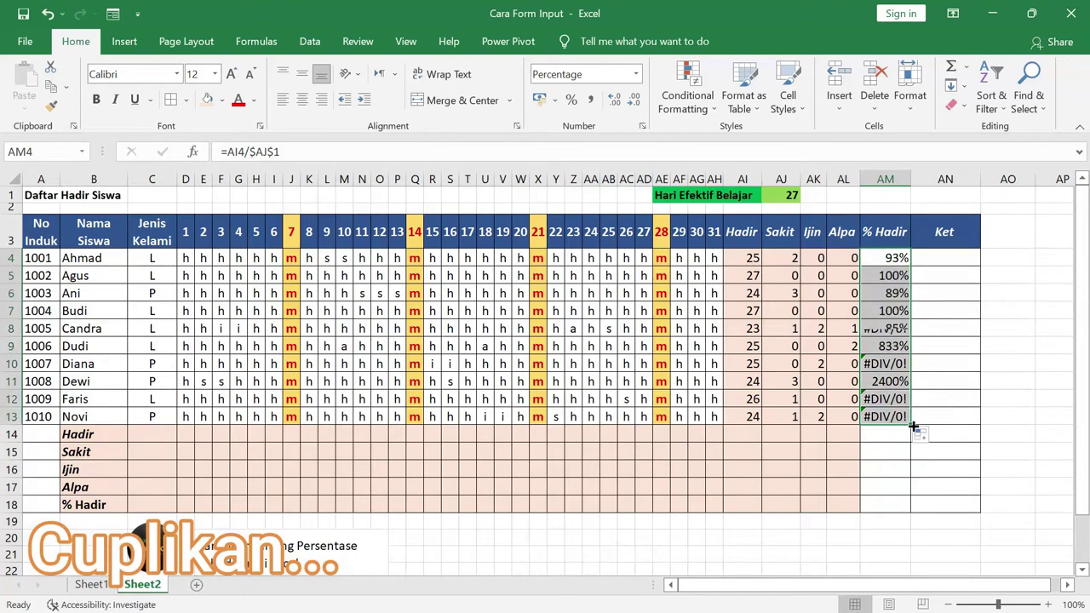
pyautogui.click(903, 396)
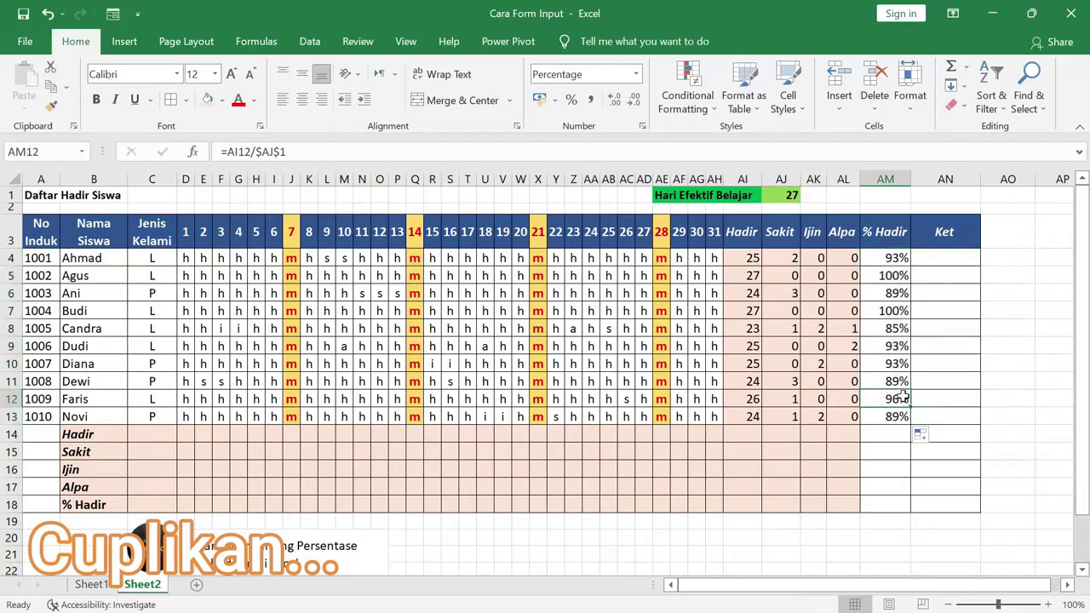
pyautogui.click(894, 276)
pyautogui.click(895, 293)
pyautogui.click(896, 312)
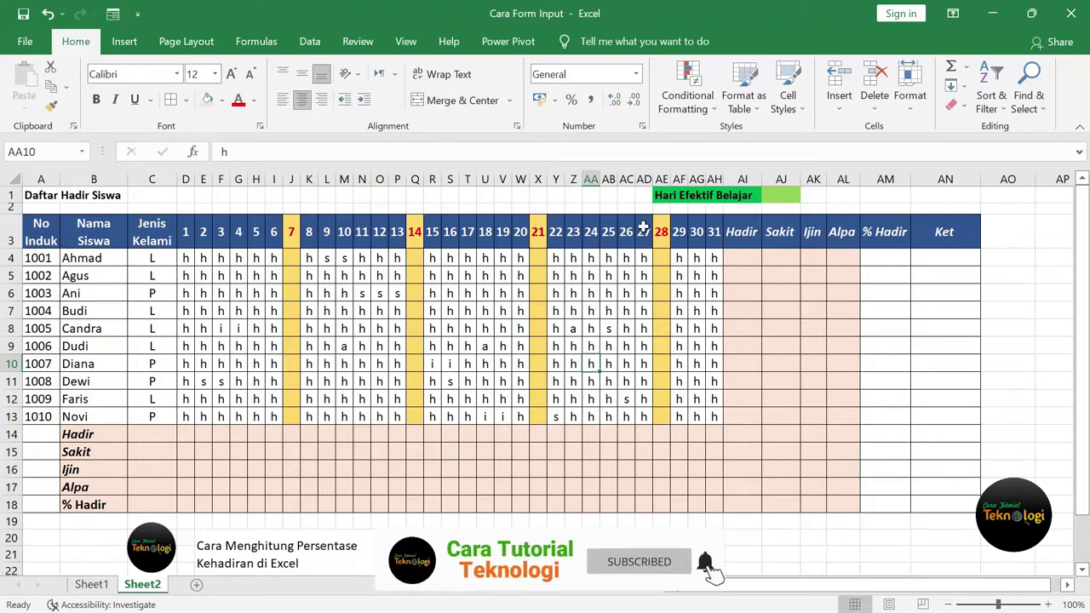
pyautogui.click(748, 259)
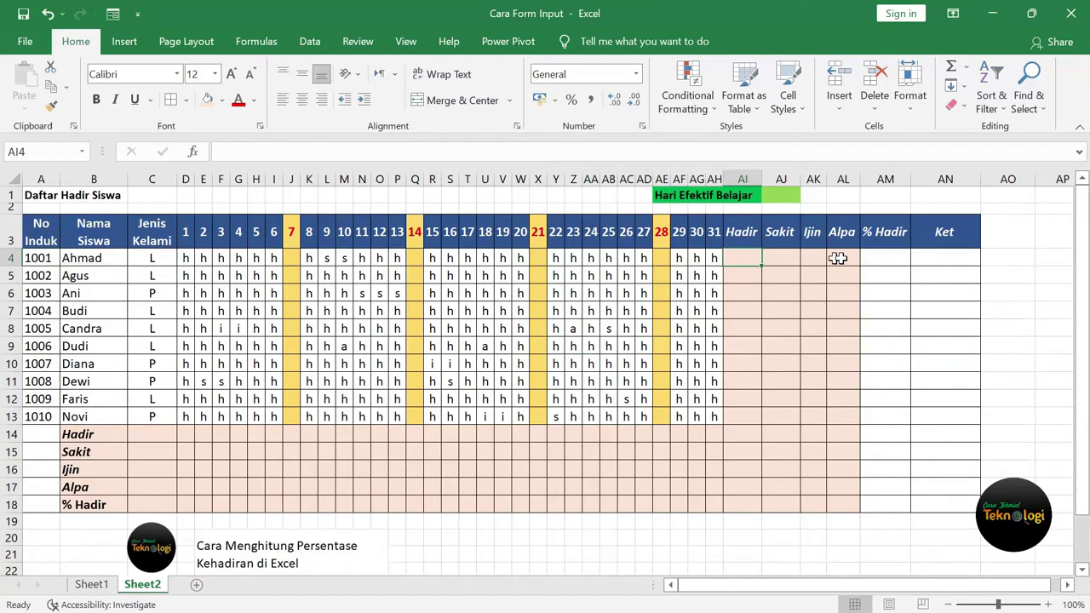
pyautogui.click(885, 256)
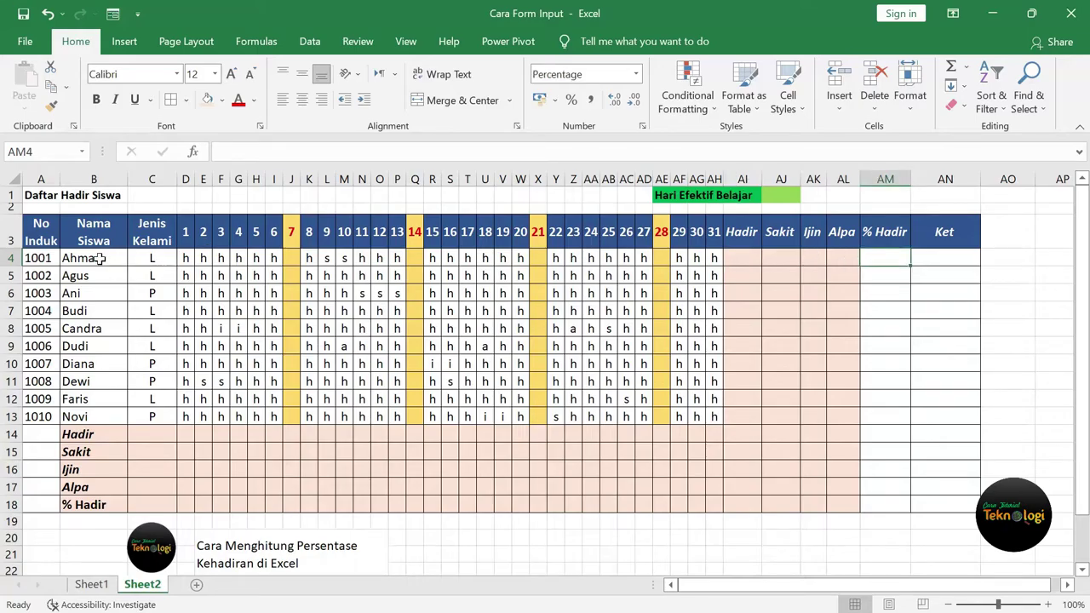
pyautogui.moveTo(93, 258); pyautogui.dragTo(843, 256)
pyautogui.moveTo(744, 256); pyautogui.dragTo(843, 258)
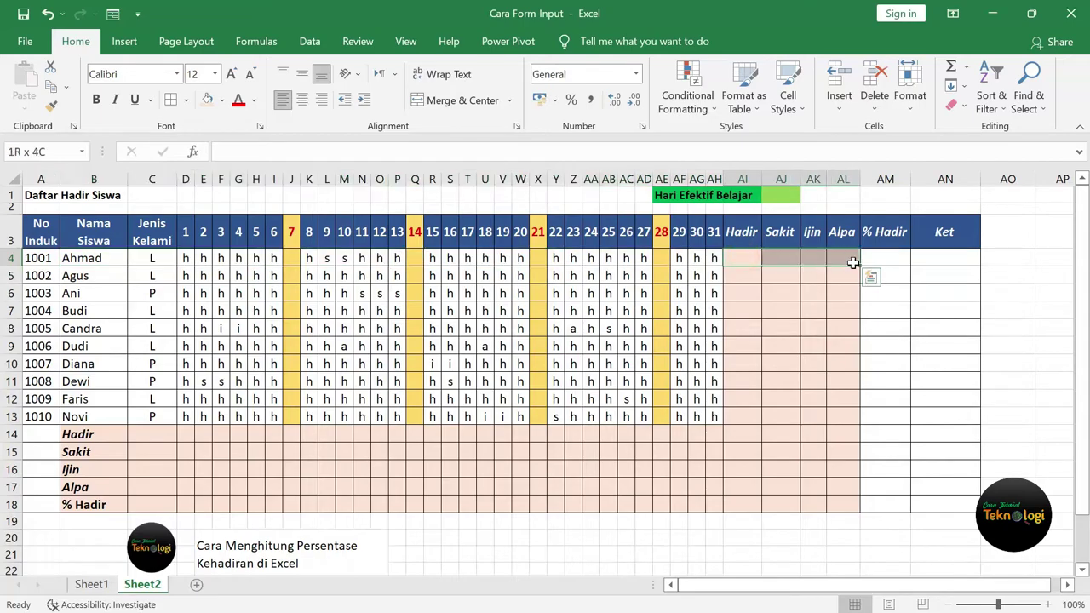
pyautogui.moveTo(186, 258); pyautogui.dragTo(184, 507)
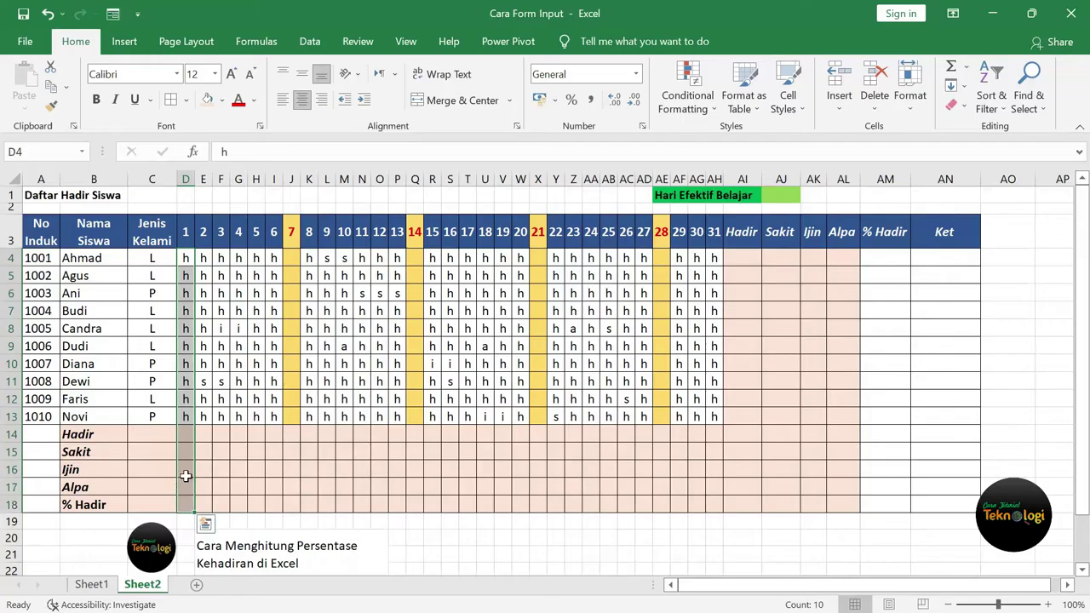
pyautogui.click(182, 432)
pyautogui.click(744, 258)
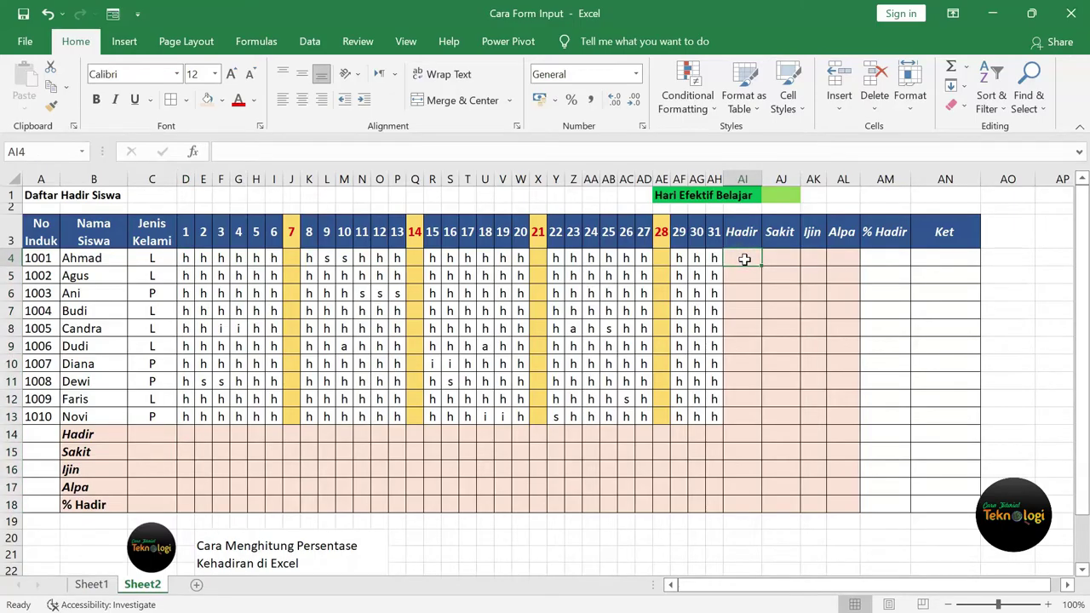
# - Enter =COUNTIF(D4:AH4;"h") in Ahmad's Hadir cell AI4, giving 25 days present
pyautogui.write('=')
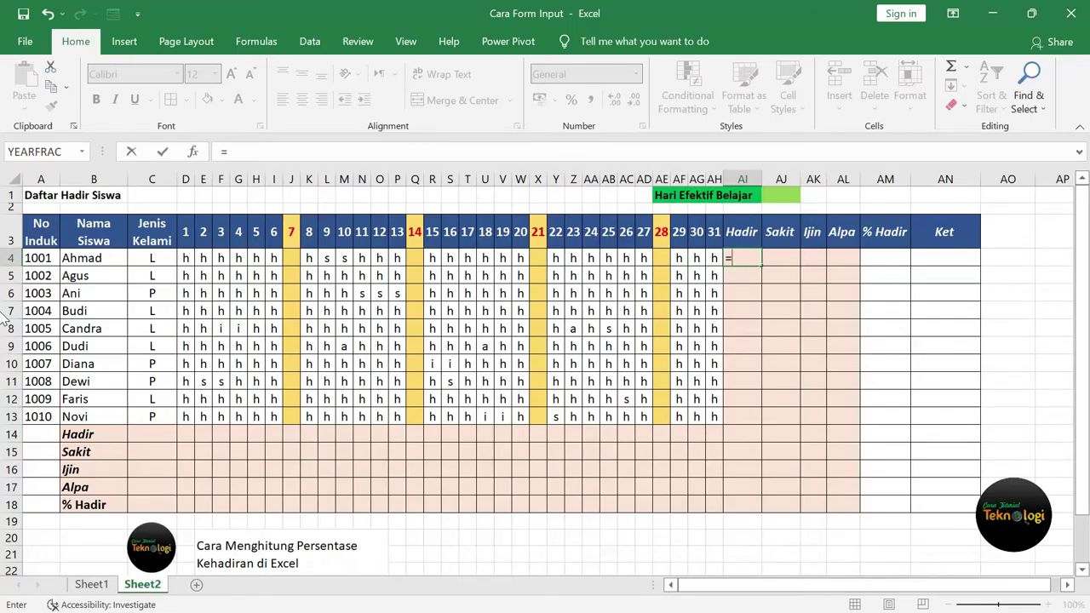
pyautogui.write('count')
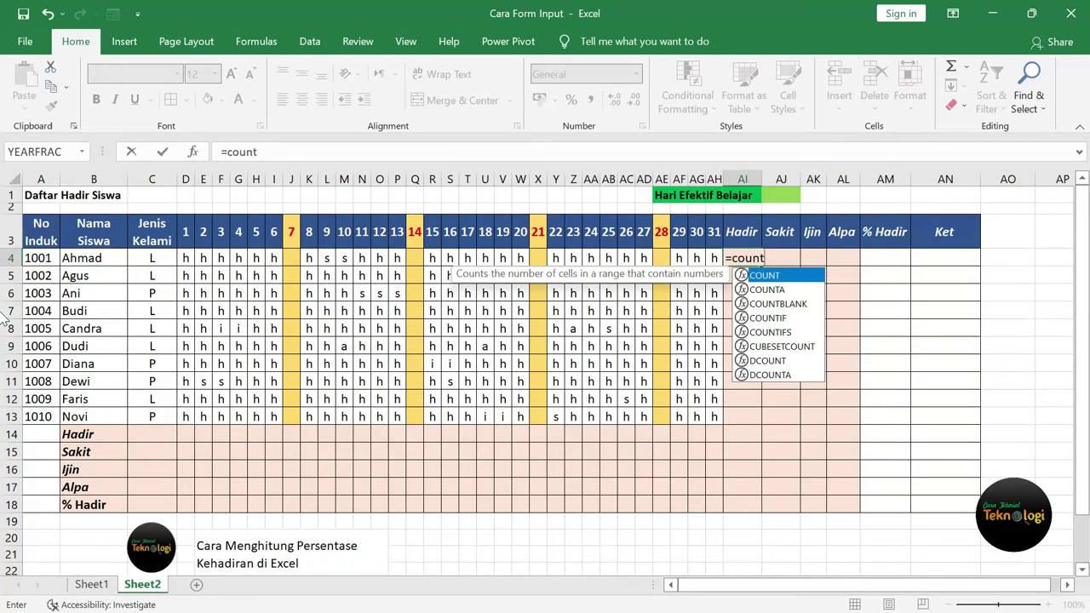
pyautogui.write('if(')
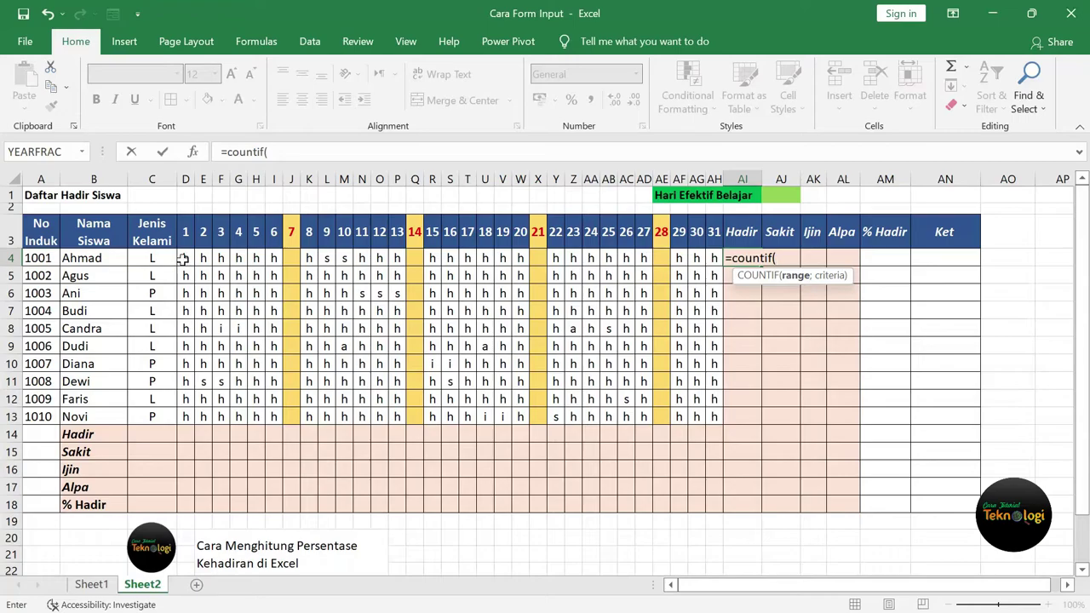
pyautogui.moveTo(182, 260); pyautogui.dragTo(714, 258)
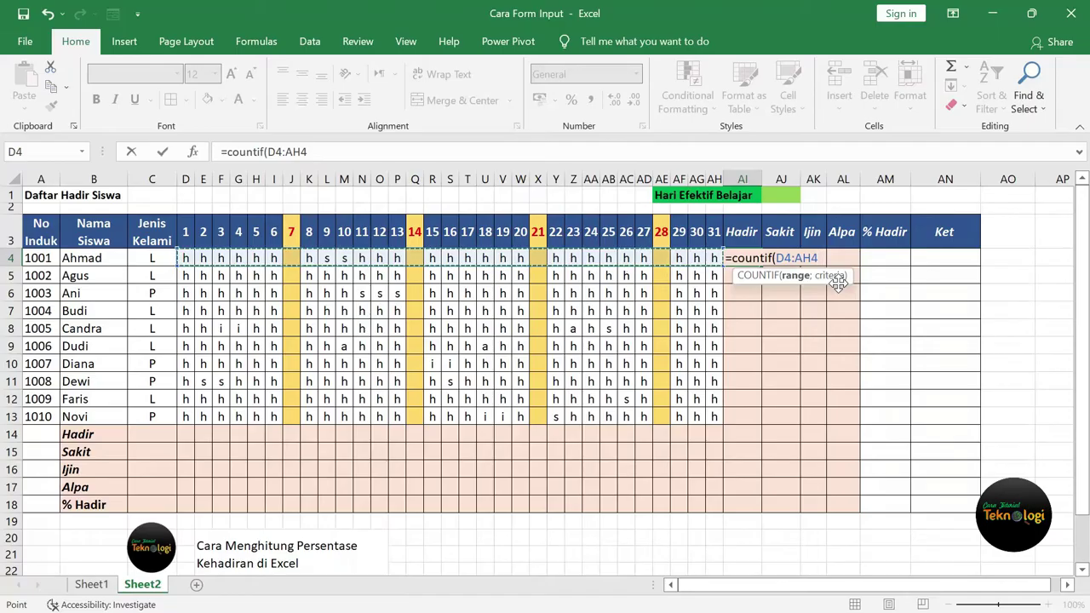
pyautogui.write(';')
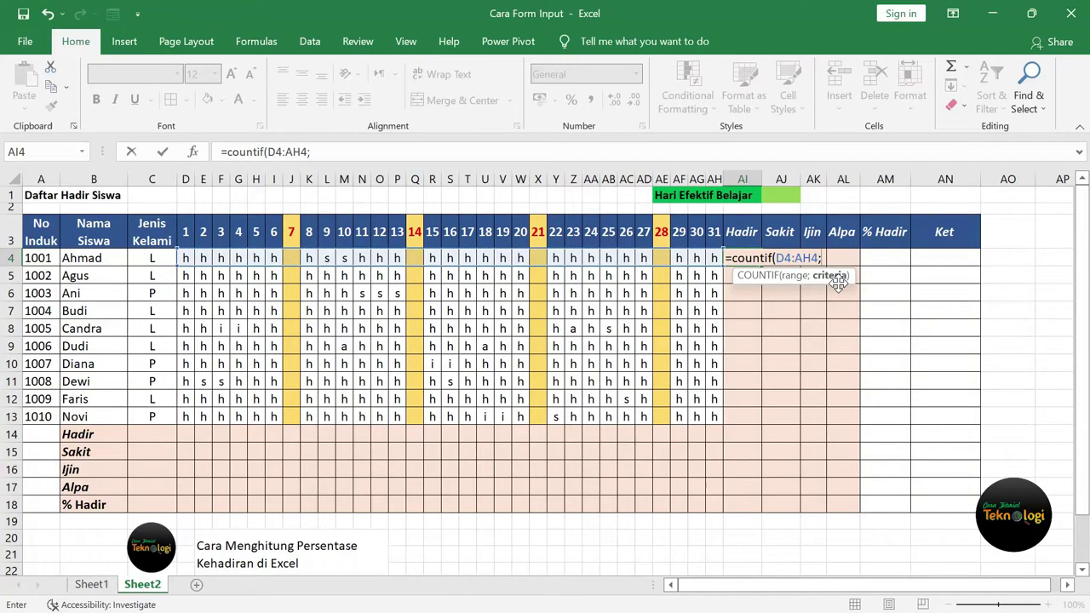
pyautogui.write('"h"')
pyautogui.write(')')
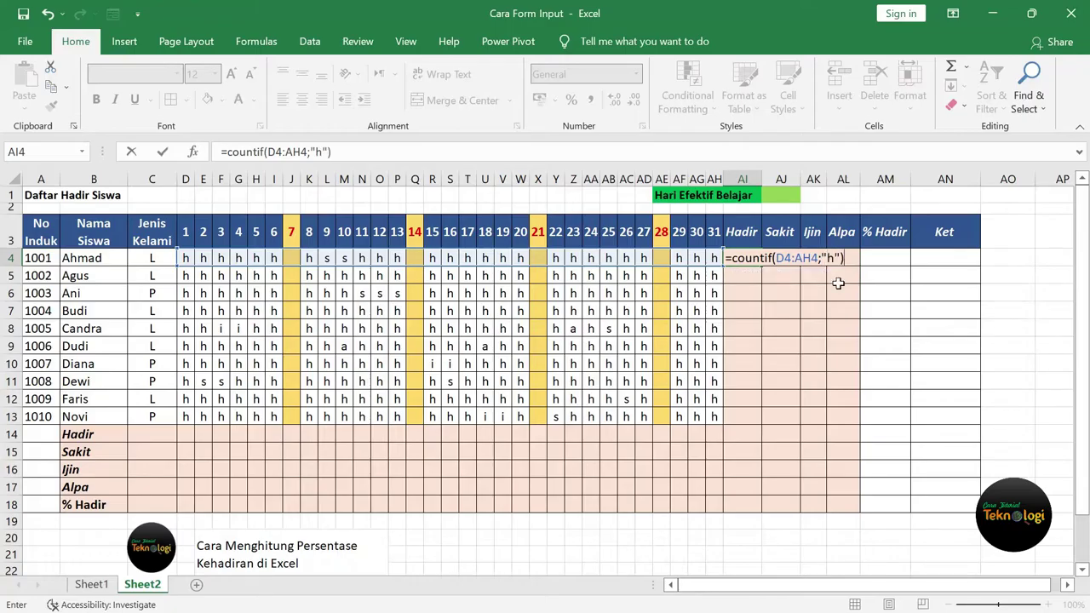
pyautogui.press('Return')
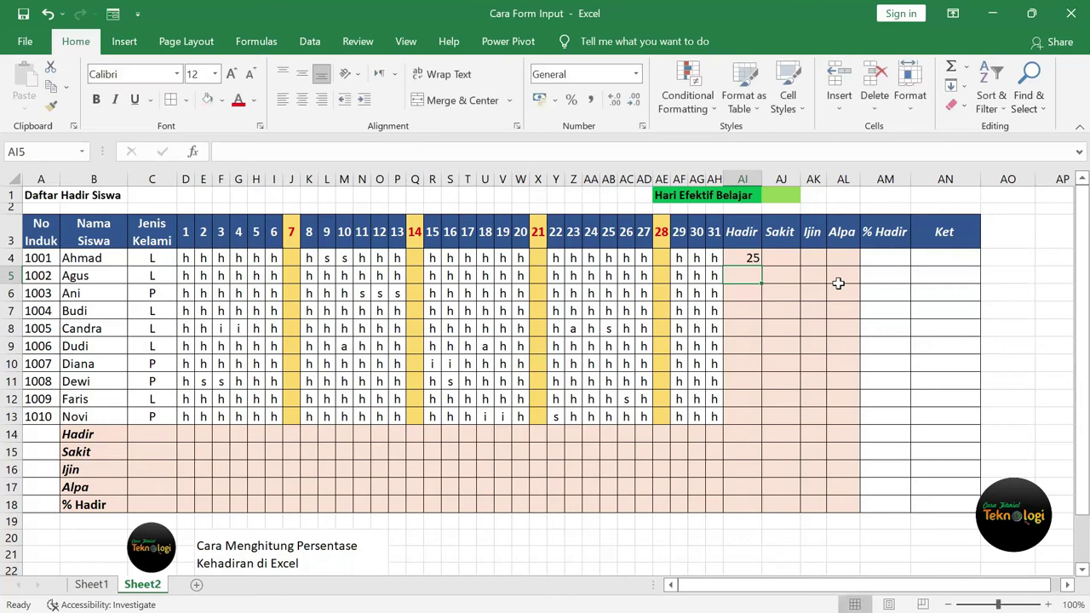
# - Enter =COUNTIF(D4:AH4;"s") in Ahmad's Sakit cell AJ4, giving 2 sick days
pyautogui.click(753, 259)
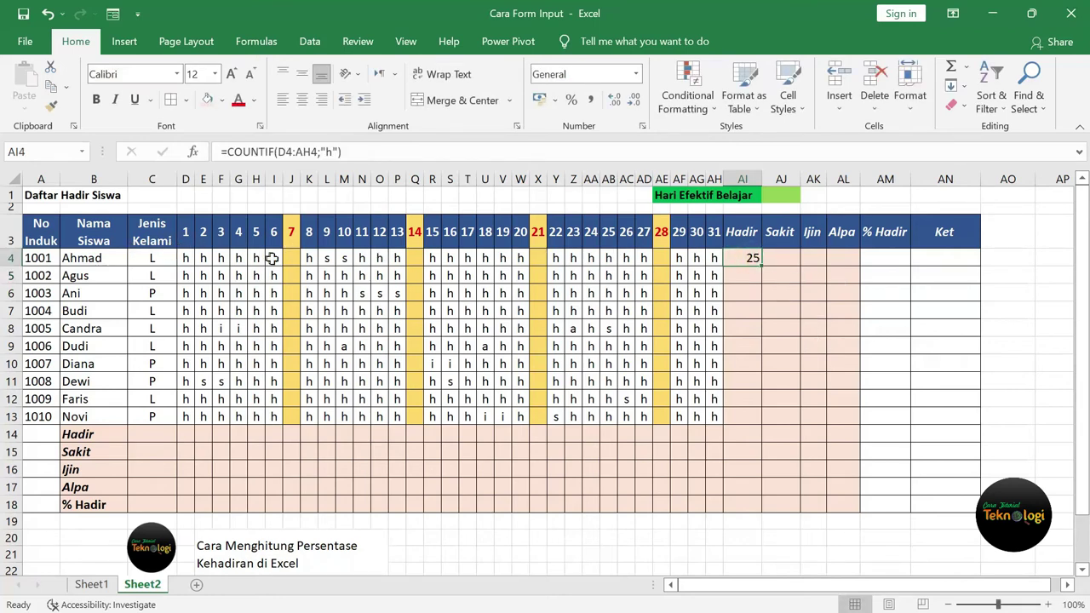
pyautogui.click(784, 258)
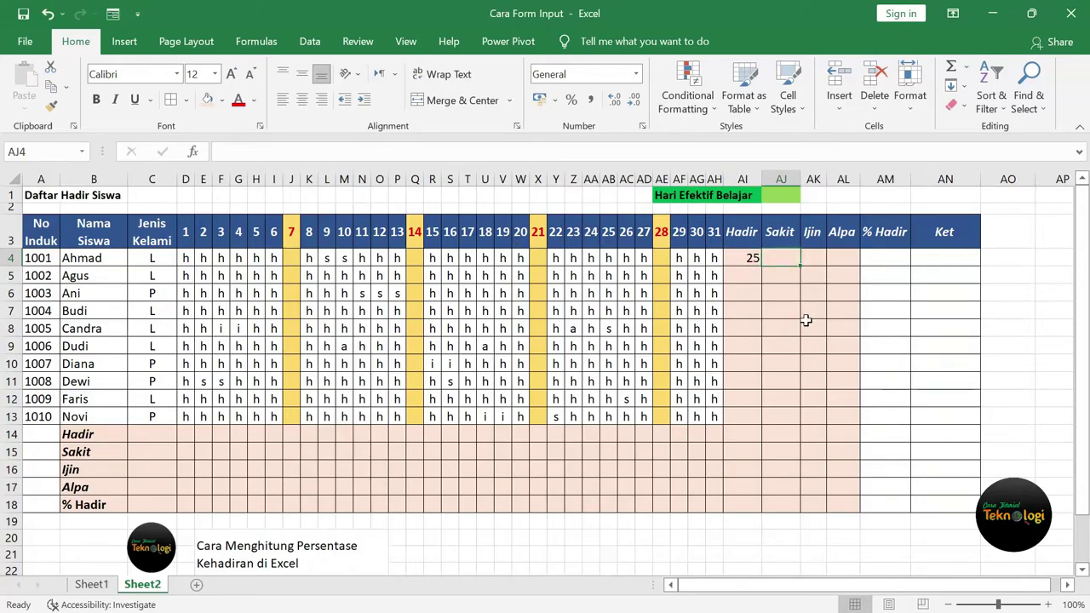
pyautogui.write('=co')
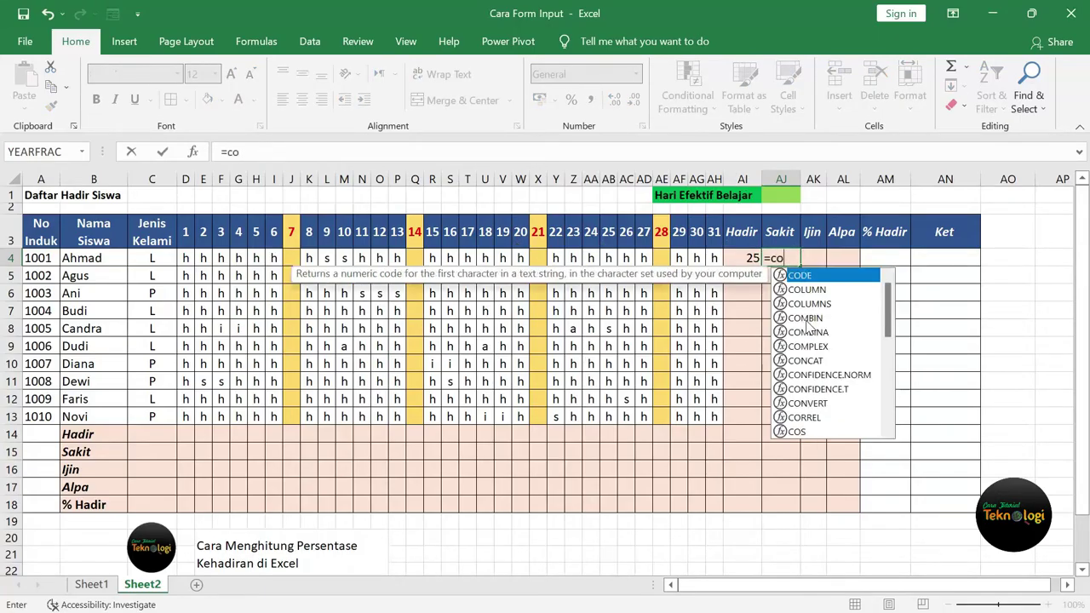
pyautogui.write('untif')
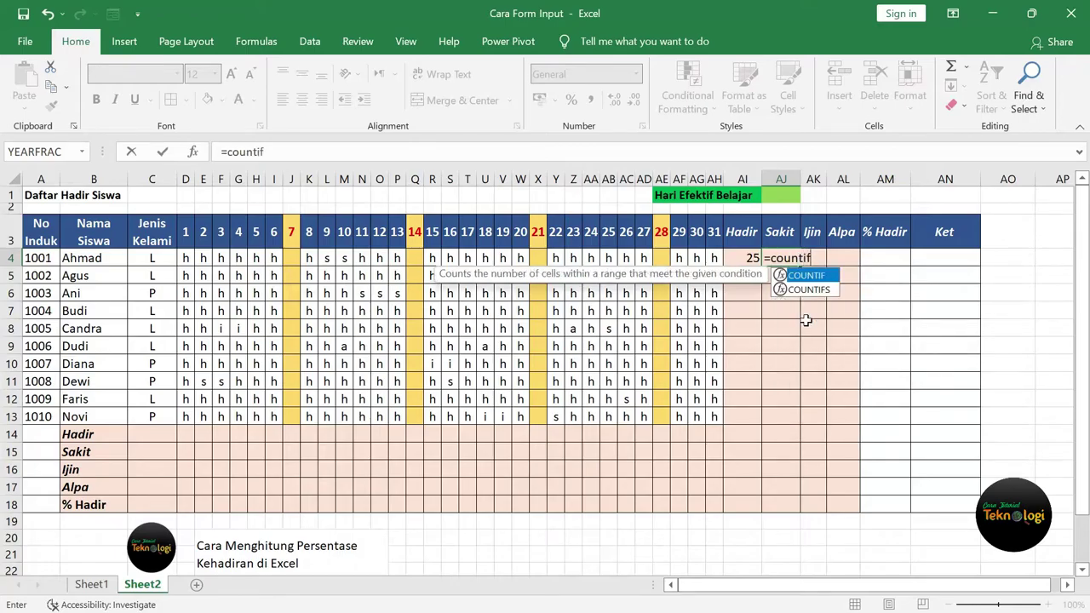
pyautogui.write('(')
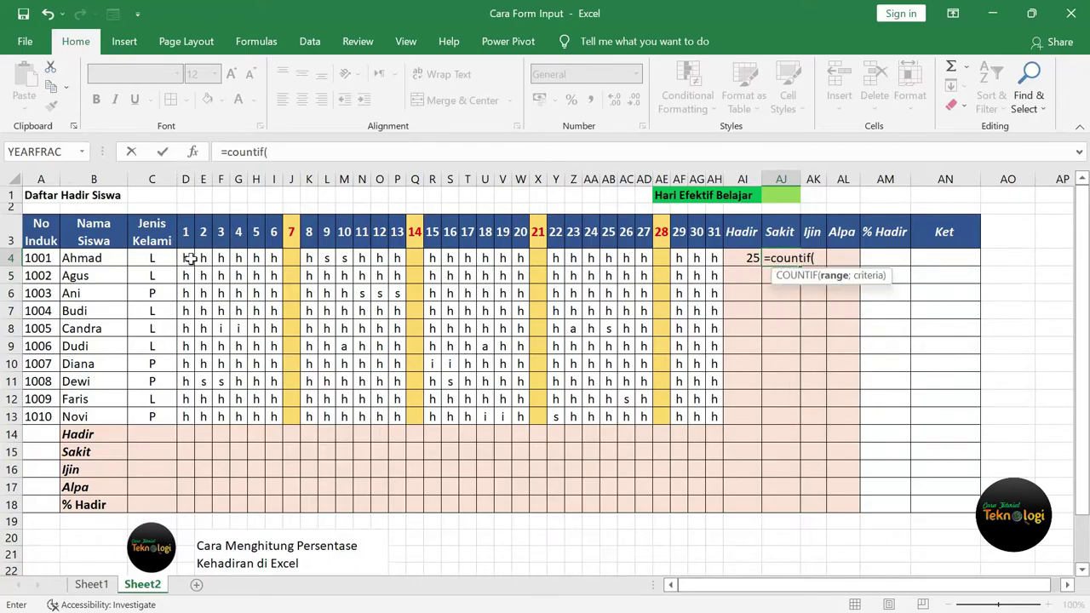
pyautogui.moveTo(185, 258); pyautogui.dragTo(716, 260)
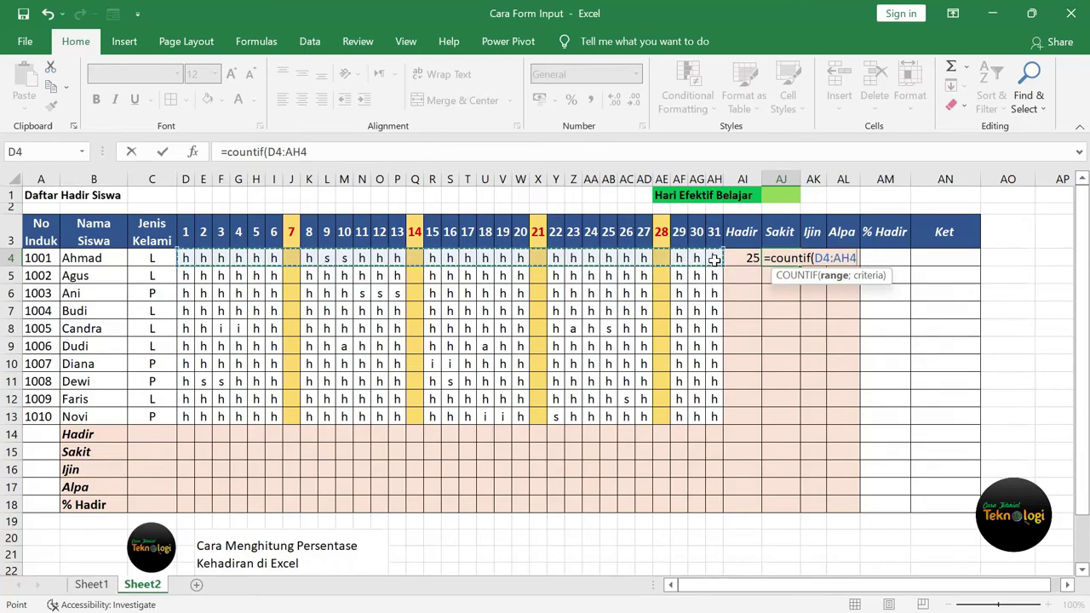
pyautogui.write(';')
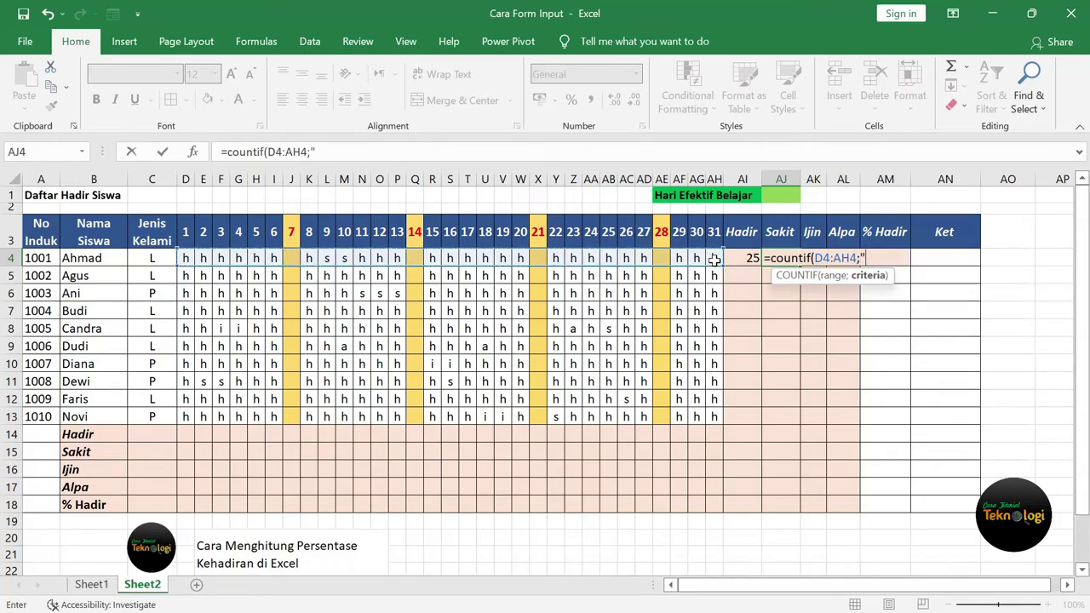
pyautogui.write('"s"')
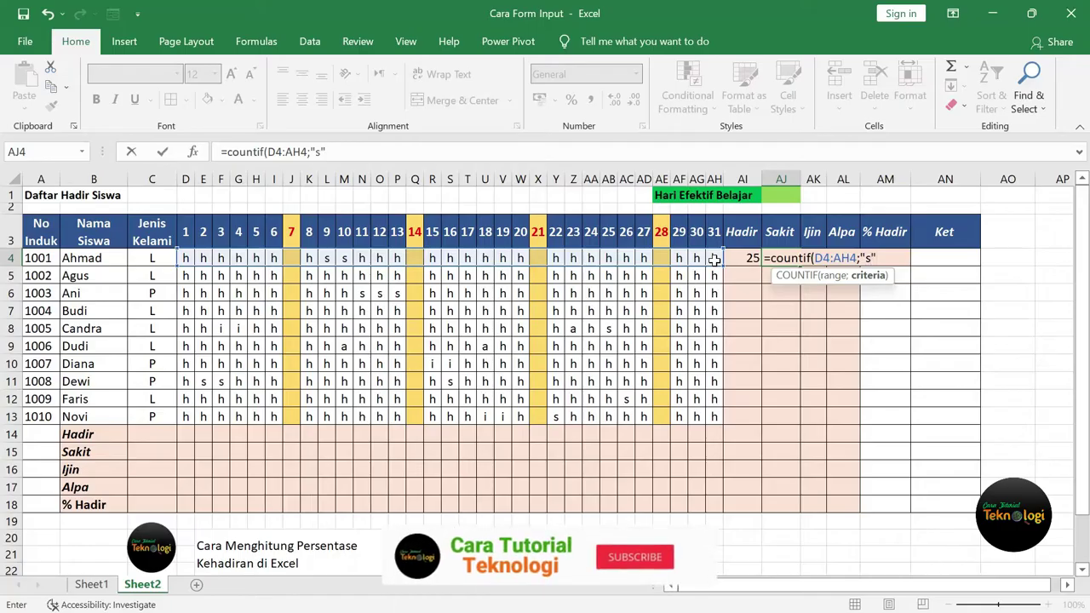
pyautogui.write(')')
pyautogui.press('Return')
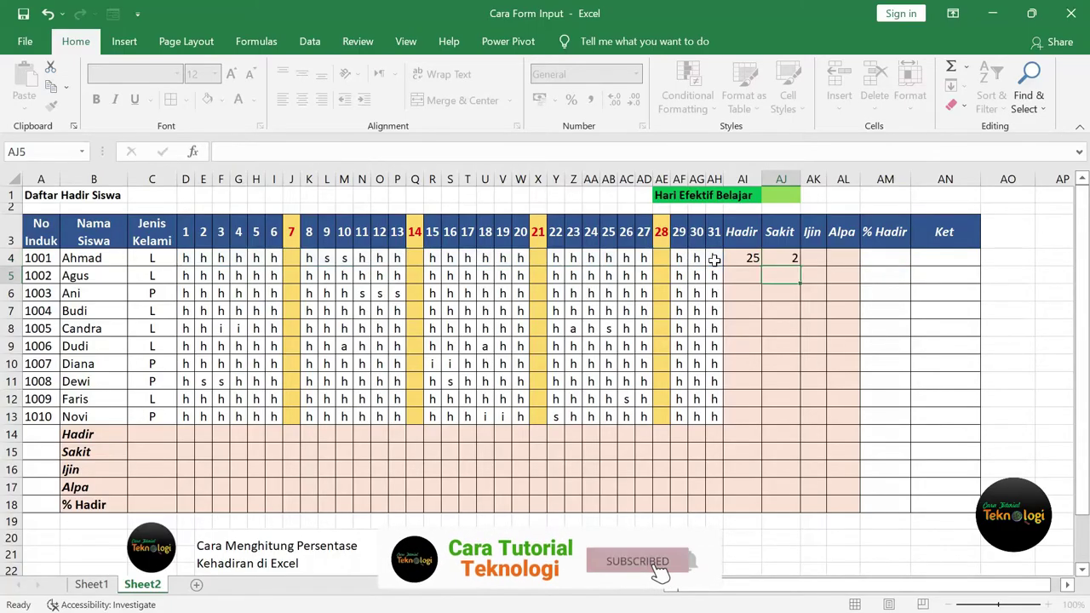
pyautogui.click(817, 258)
# - Enter a COUNTIF over D4:AH4 counting "I" in Ahmad's Ijin cell AK4
pyautogui.write('=')
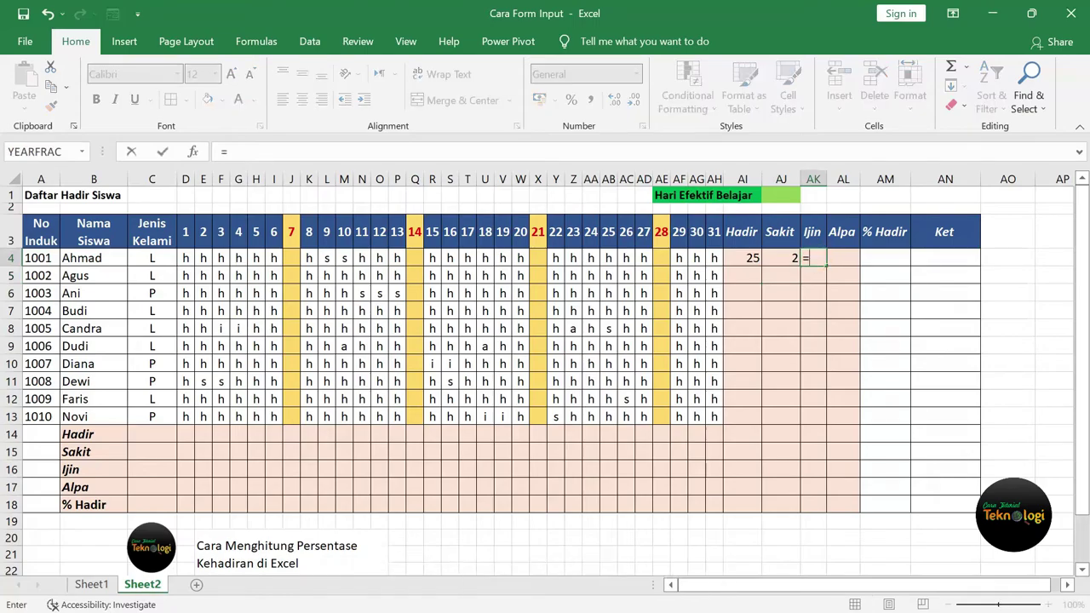
pyautogui.write('count')
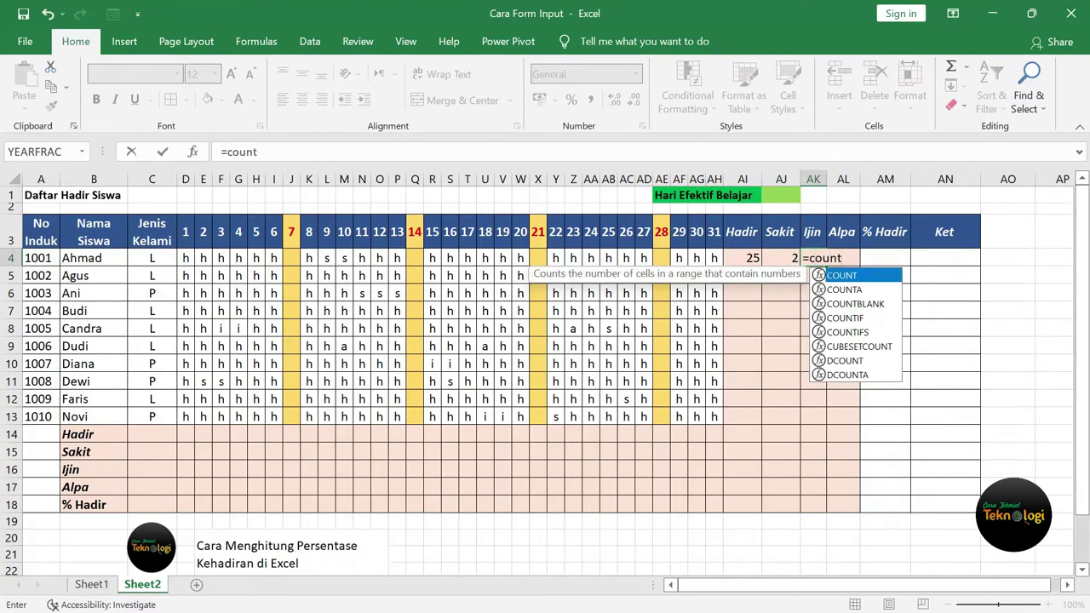
pyautogui.write('if(')
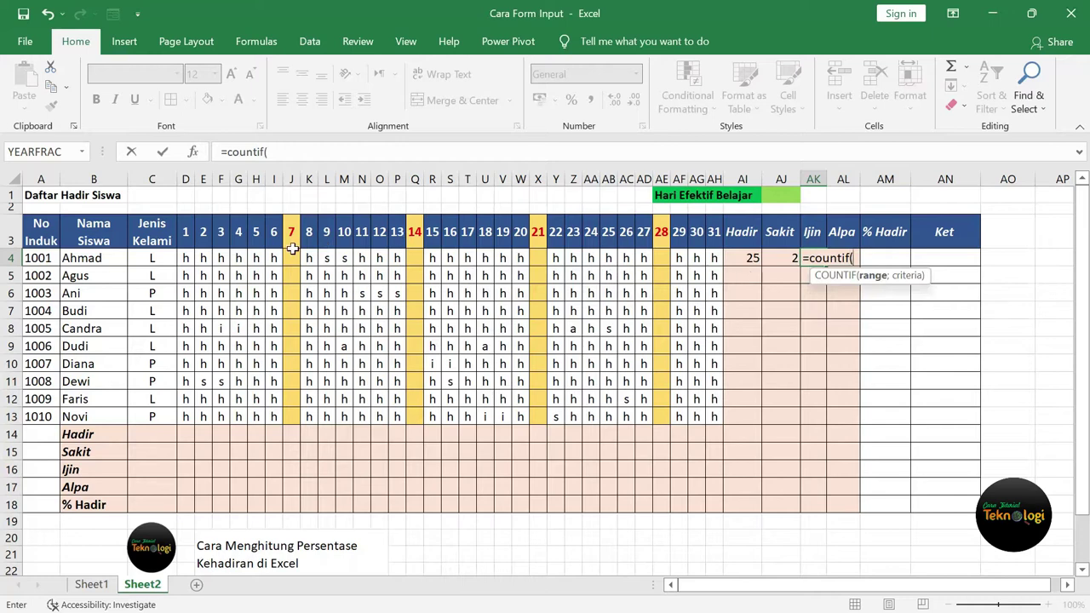
pyautogui.moveTo(182, 256); pyautogui.dragTo(715, 255)
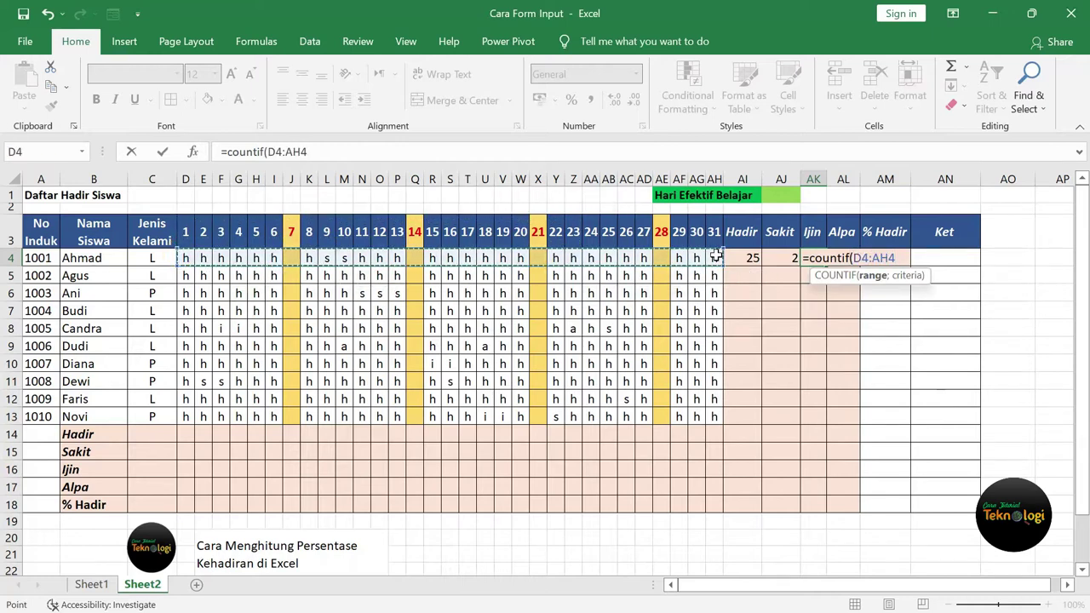
pyautogui.write(';')
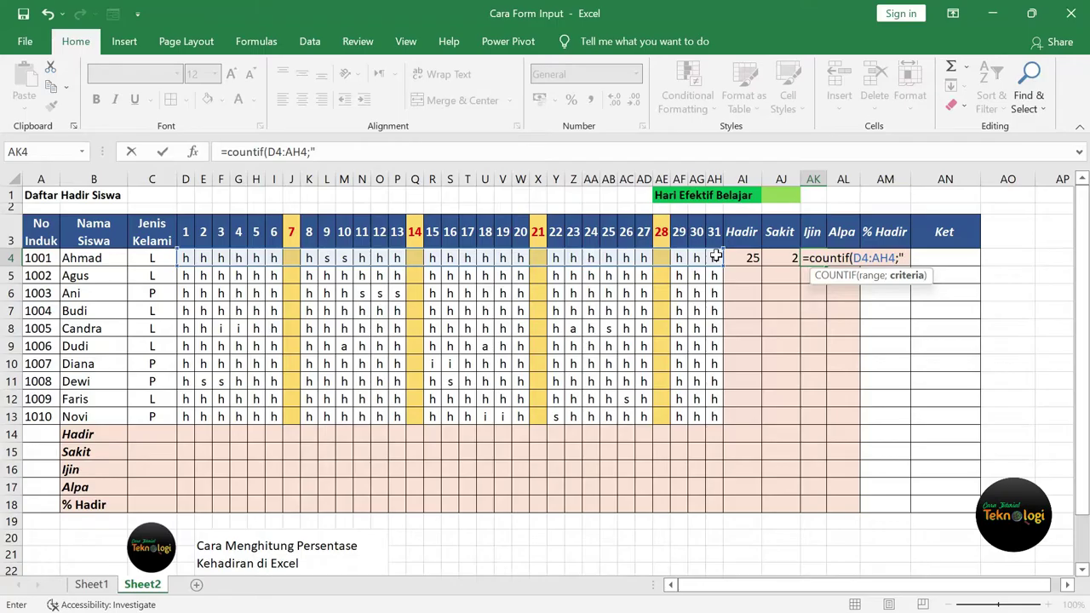
pyautogui.write('"I"')
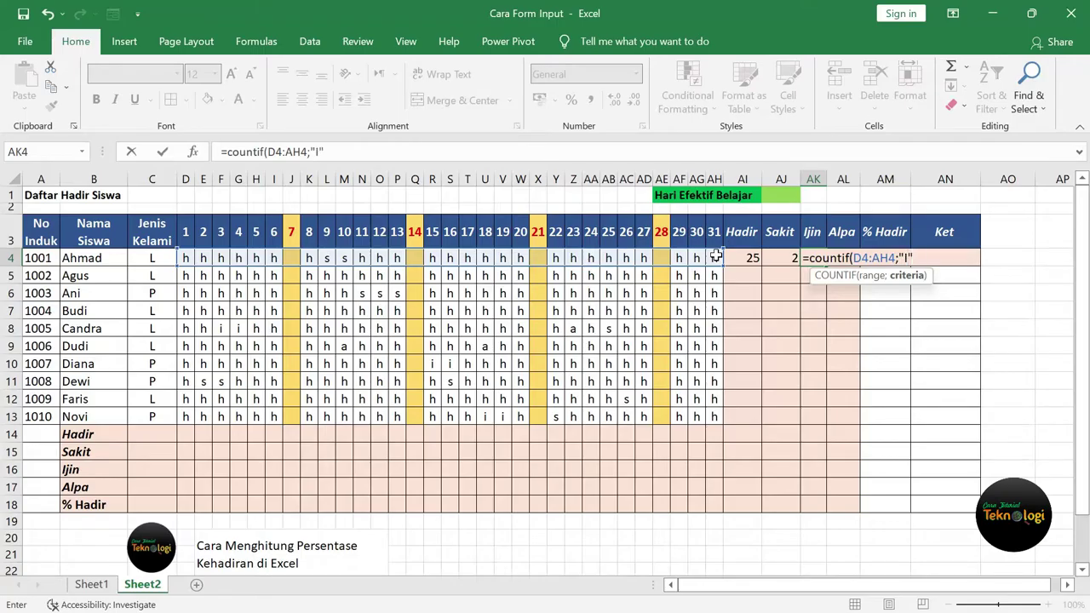
pyautogui.write(')')
pyautogui.press('Return')
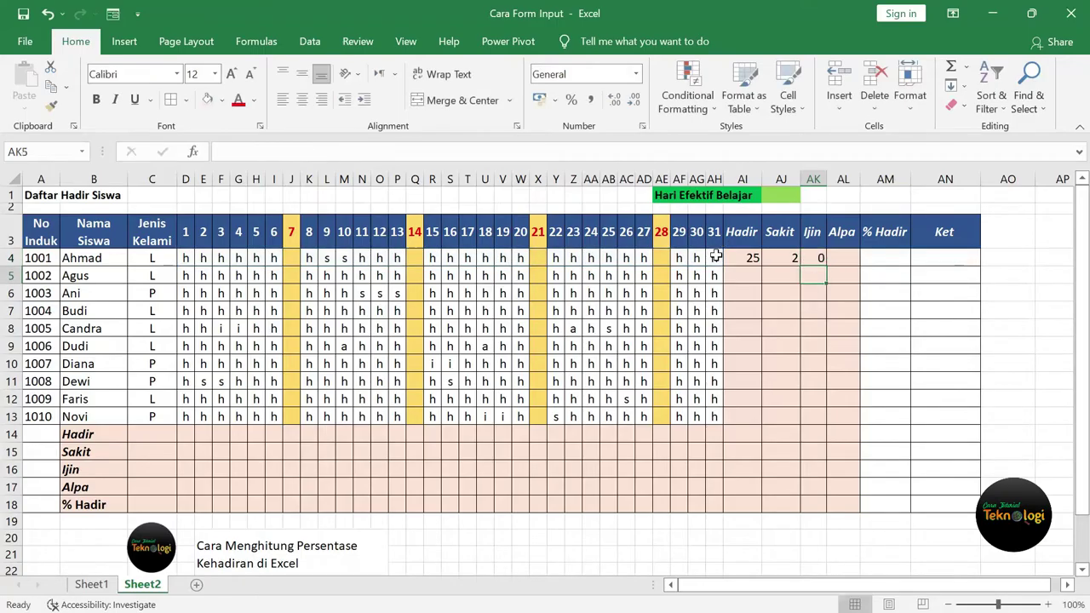
# - Enter =COUNTIF(D4:AH4;"a") in Ahmad's Alpa cell AL4, showing 0
pyautogui.click(847, 259)
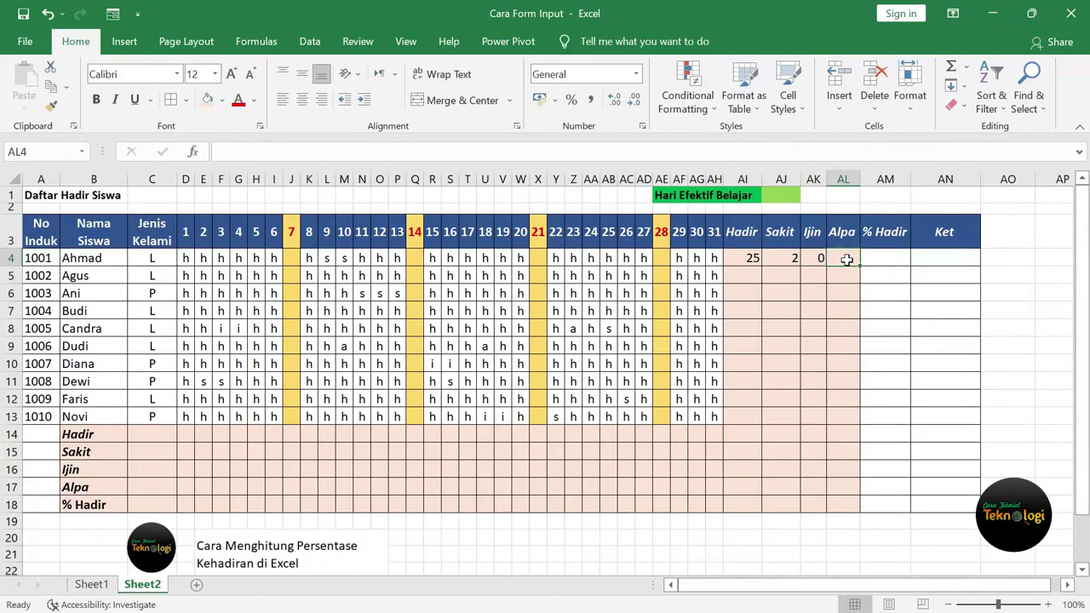
pyautogui.write('=')
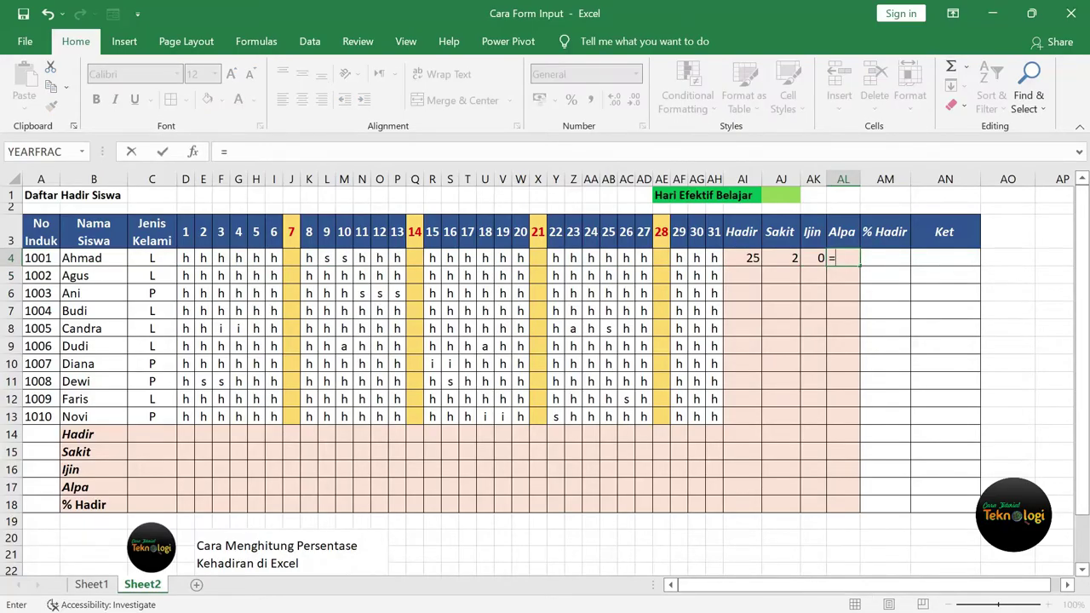
pyautogui.write('cou')
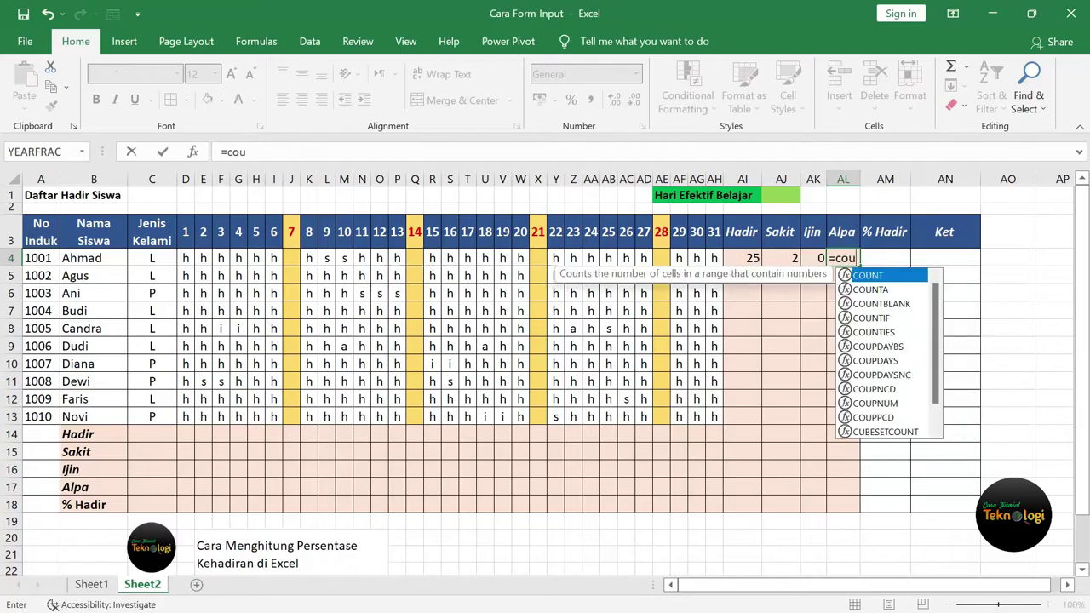
pyautogui.write('ntif(')
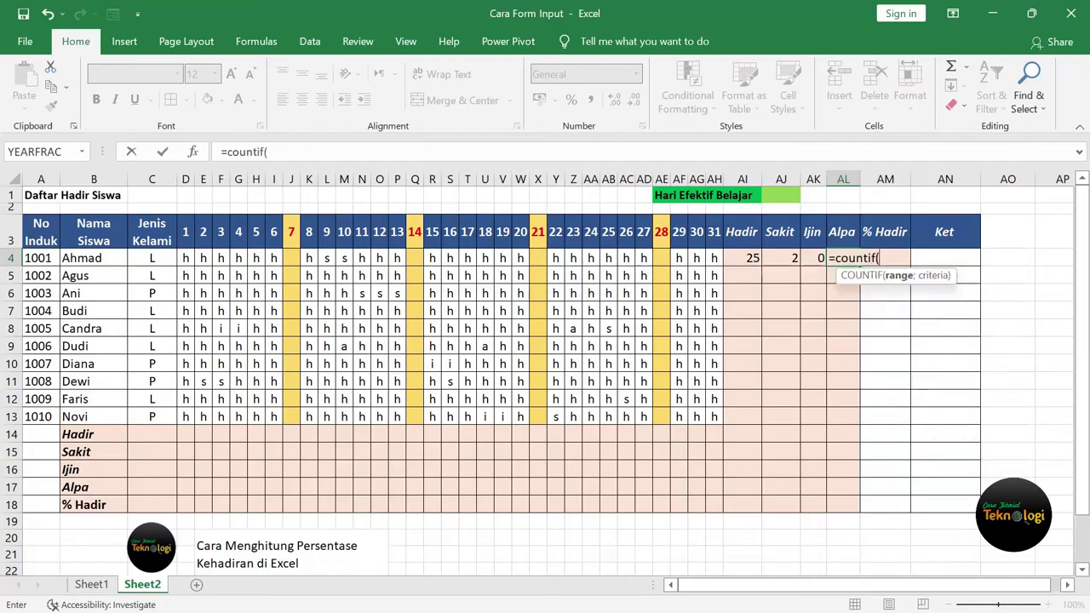
pyautogui.moveTo(184, 258); pyautogui.dragTo(714, 257)
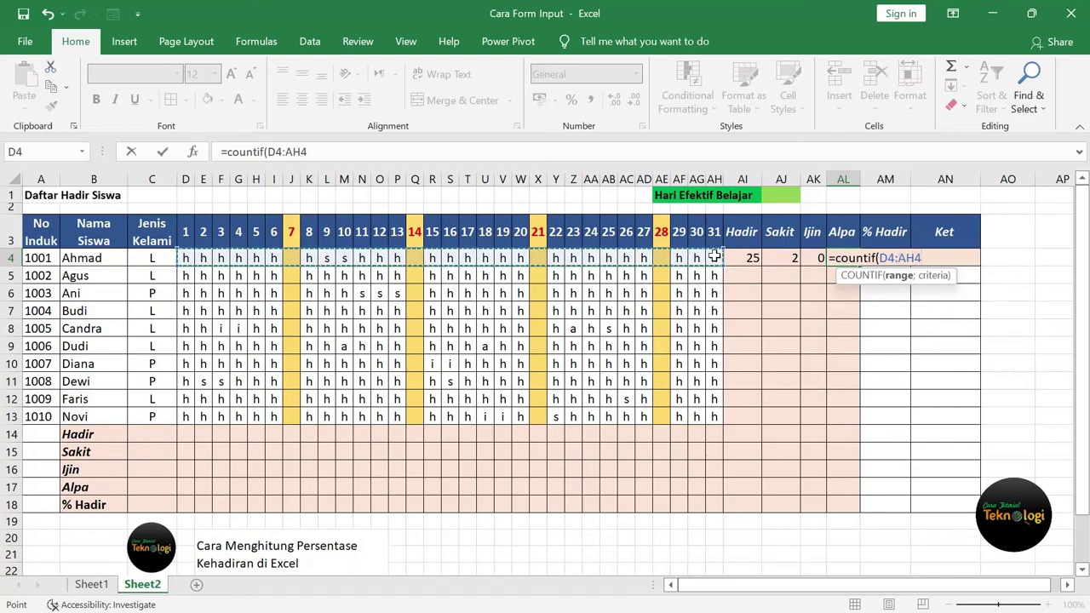
pyautogui.write(';"a"')
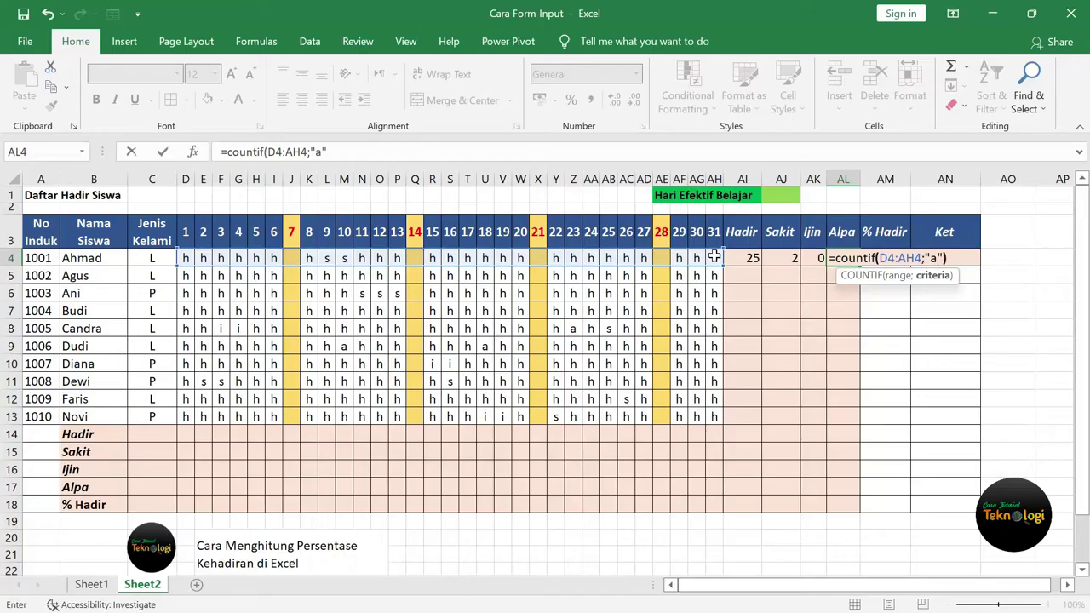
pyautogui.write(')')
pyautogui.press('Return')
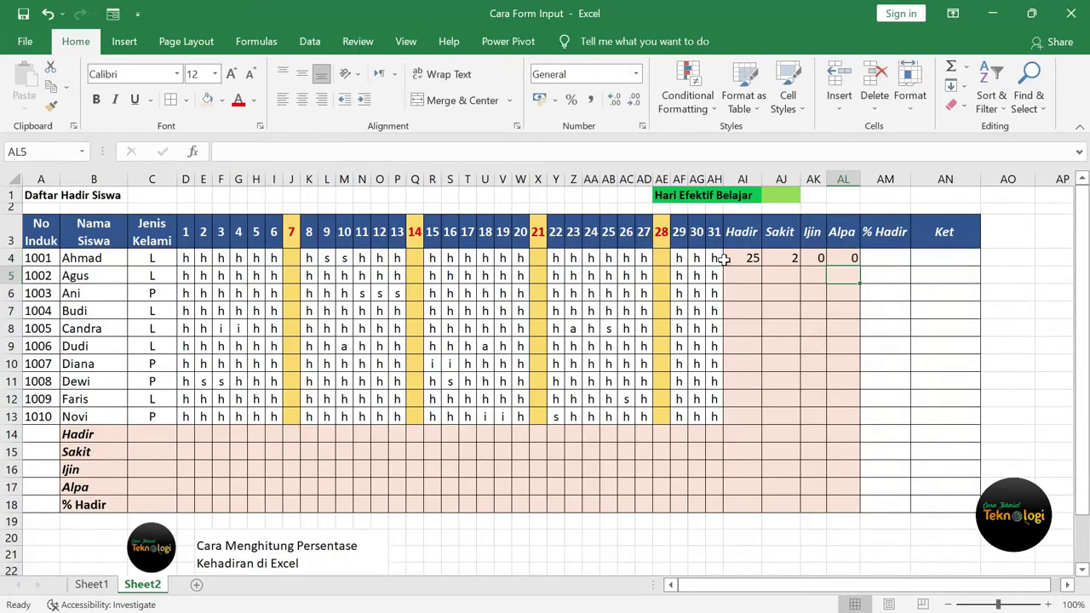
# - Fill the AI4:AL4 COUNTIF totals down to row 13 and check the copied Ijin formula
pyautogui.moveTo(746, 259); pyautogui.dragTo(847, 259)
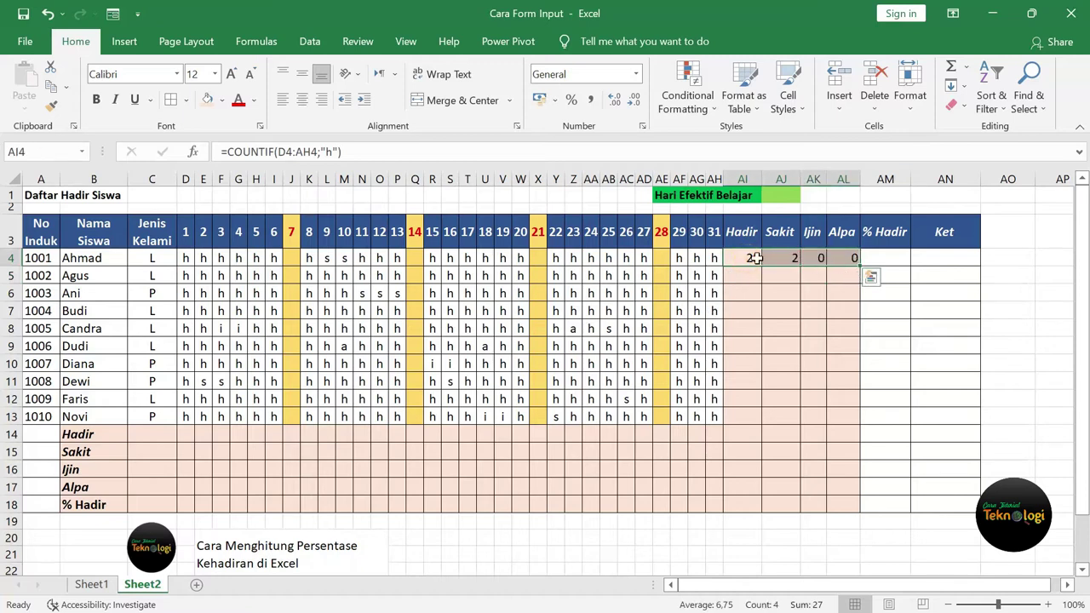
pyautogui.moveTo(755, 259); pyautogui.dragTo(854, 258)
pyautogui.moveTo(860, 267); pyautogui.dragTo(856, 372)
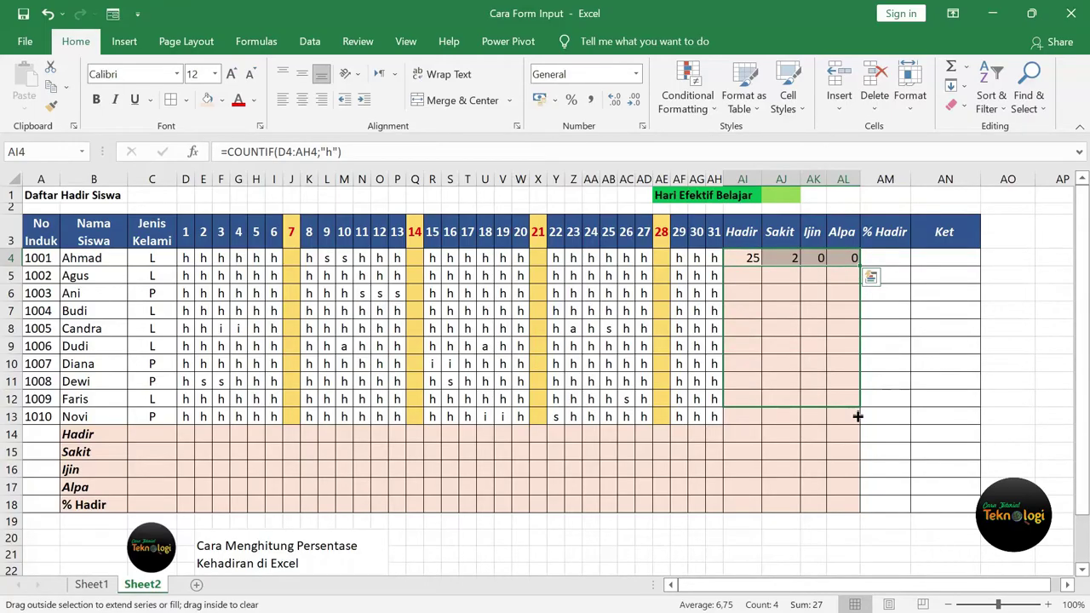
pyautogui.moveTo(857, 372); pyautogui.dragTo(860, 422)
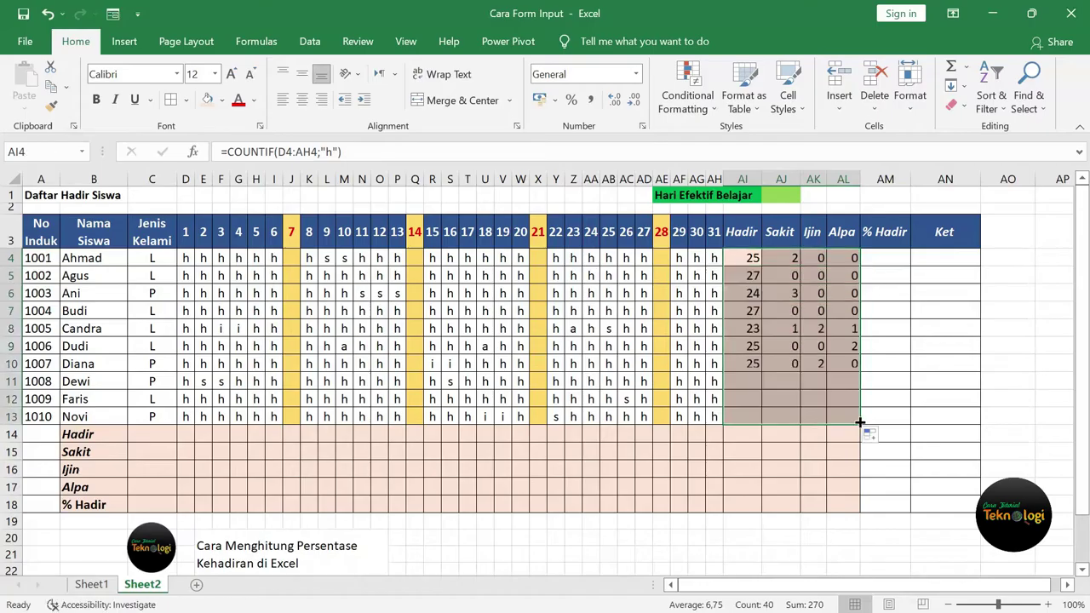
pyautogui.click(816, 349)
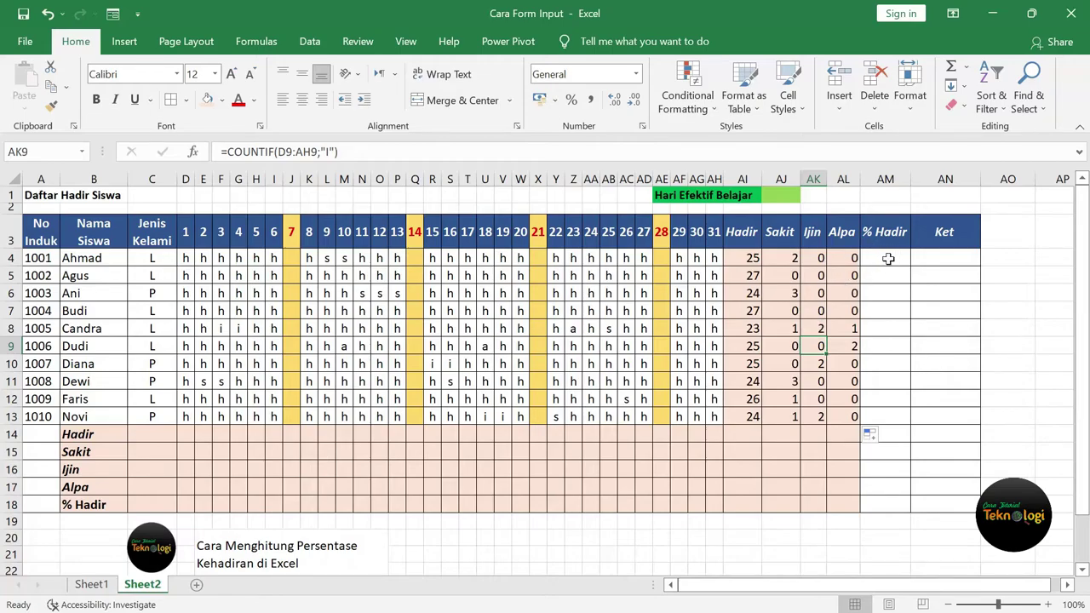
pyautogui.click(889, 260)
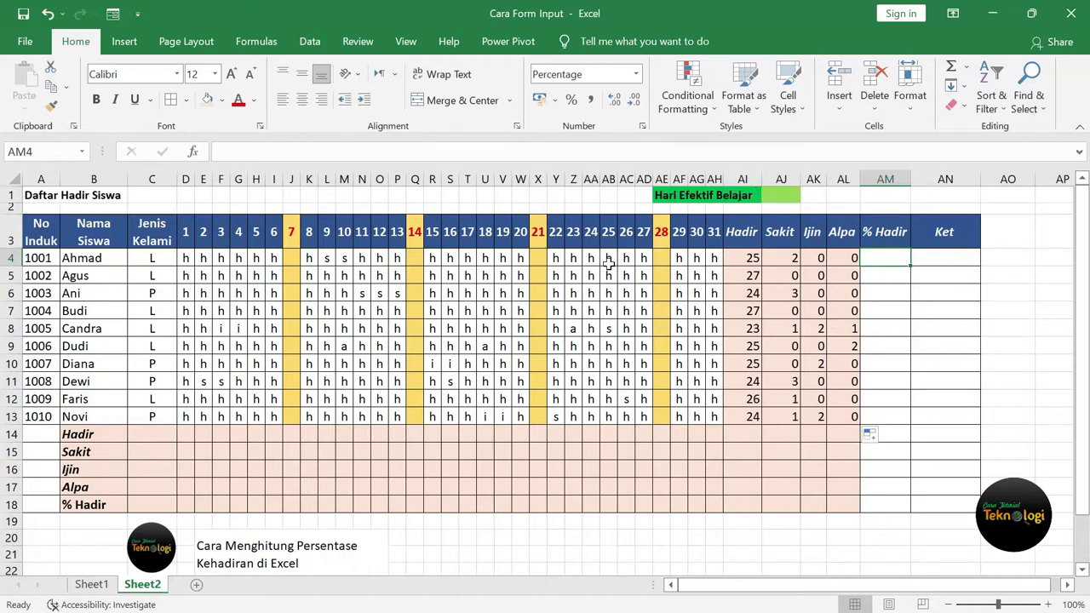
# - Mark day 7 as a holiday with "m" in J4 and fill it down to row 13
pyautogui.click(294, 258)
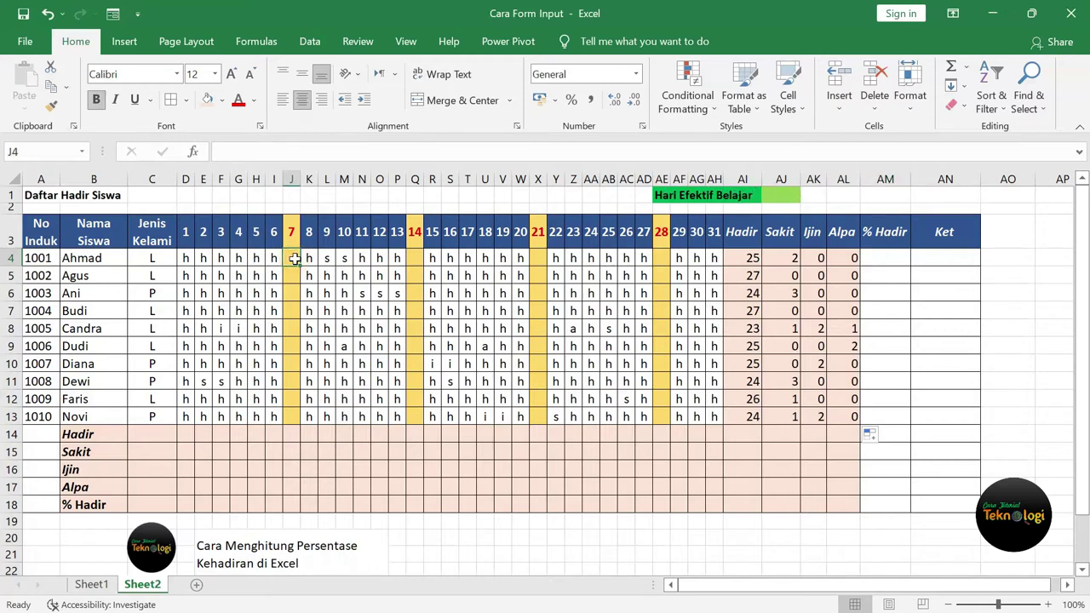
pyautogui.write('m')
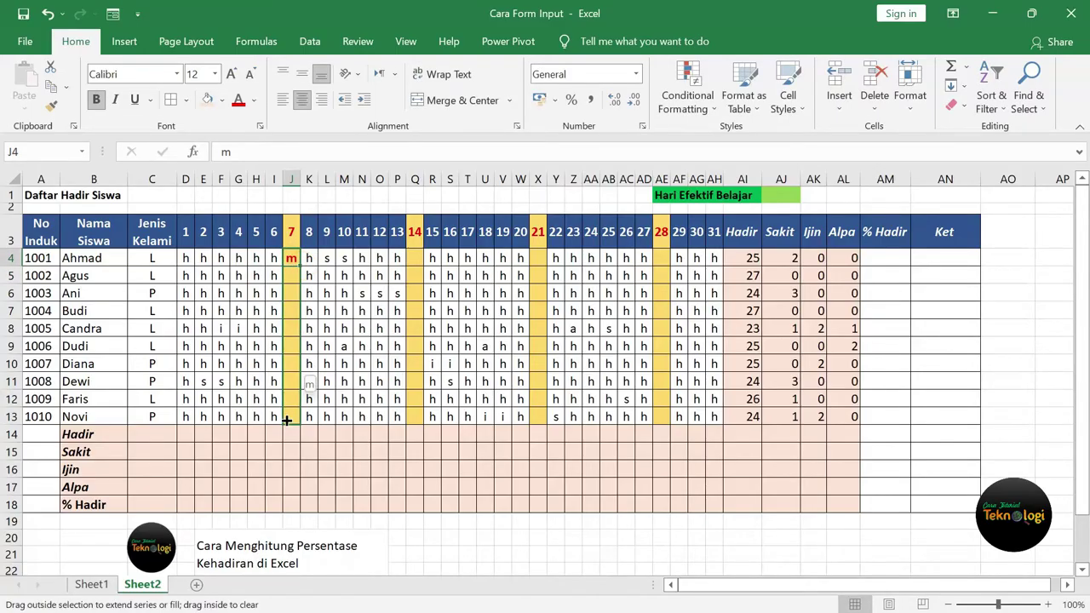
pyautogui.moveTo(294, 341); pyautogui.dragTo(294, 419)
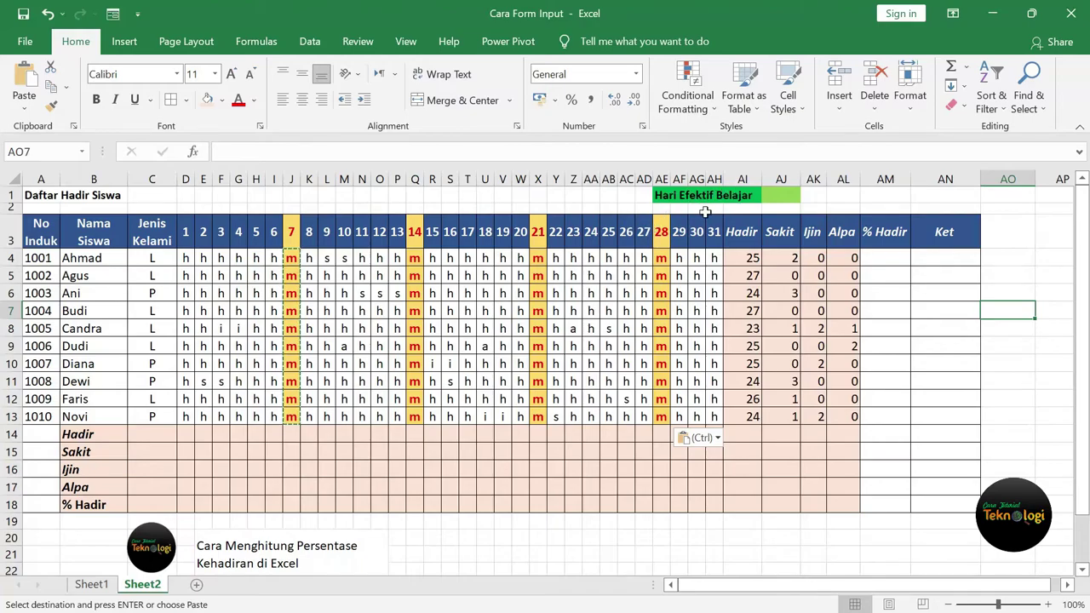
pyautogui.click(787, 197)
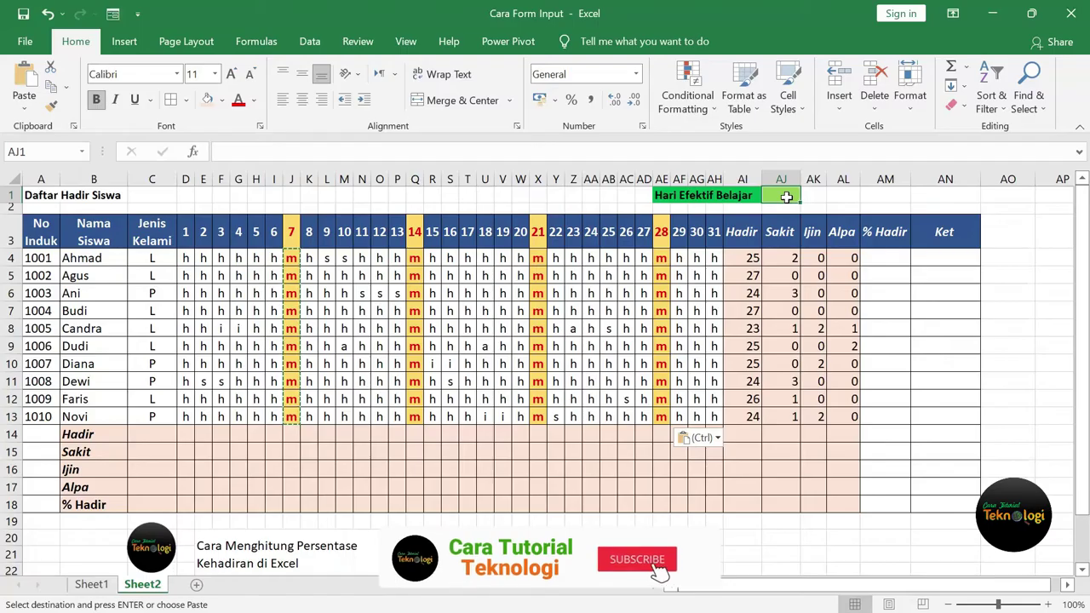
# - Enter =COUNTIF(D4:AH4;"<>m") in AJ1, giving 27 effective school days
pyautogui.write('=cou')
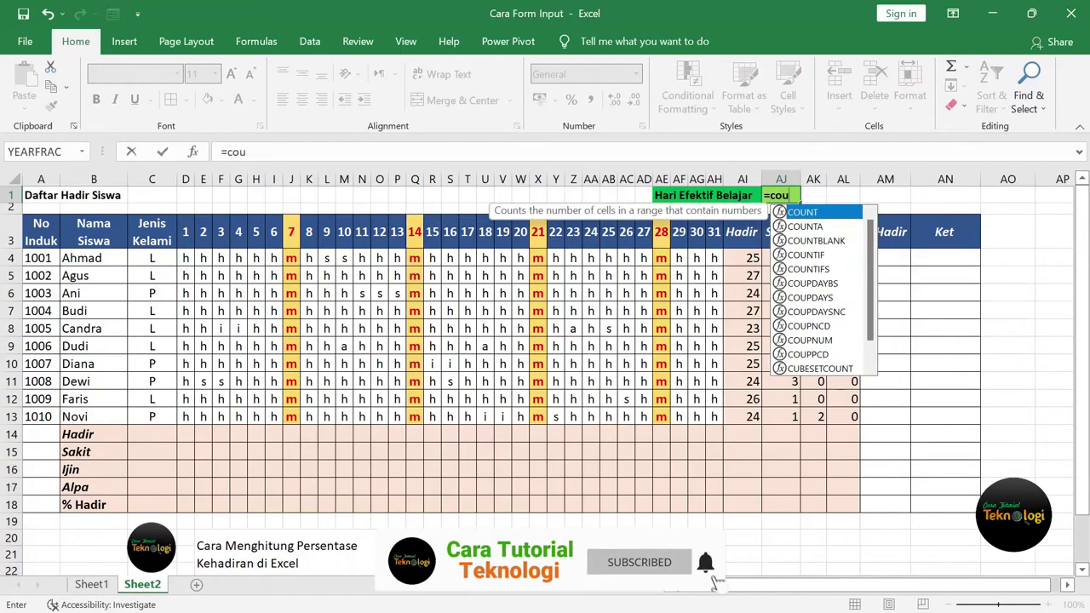
pyautogui.write('ntif')
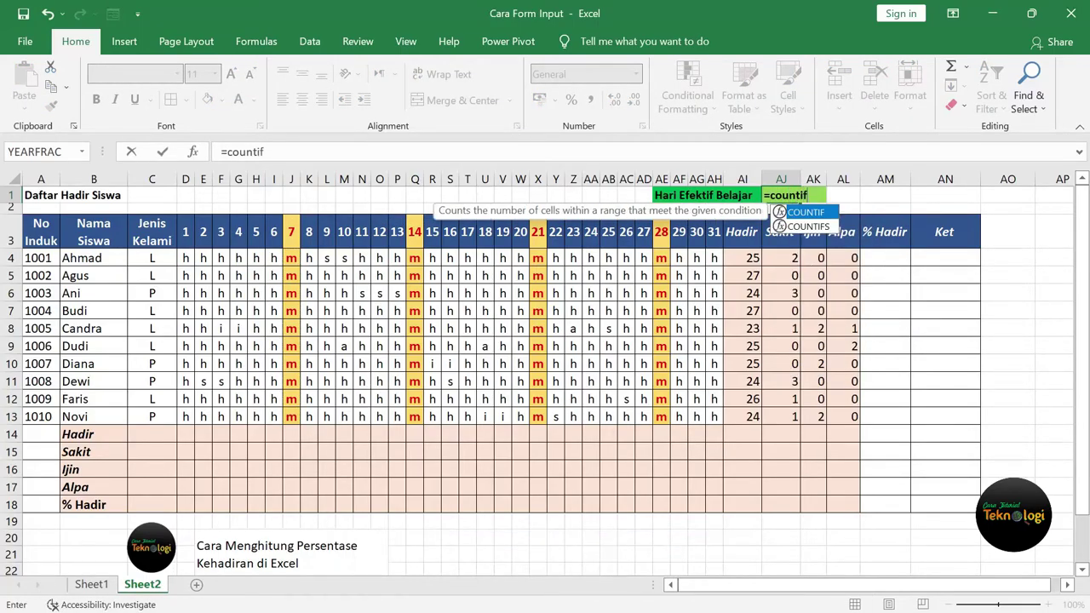
pyautogui.write('(')
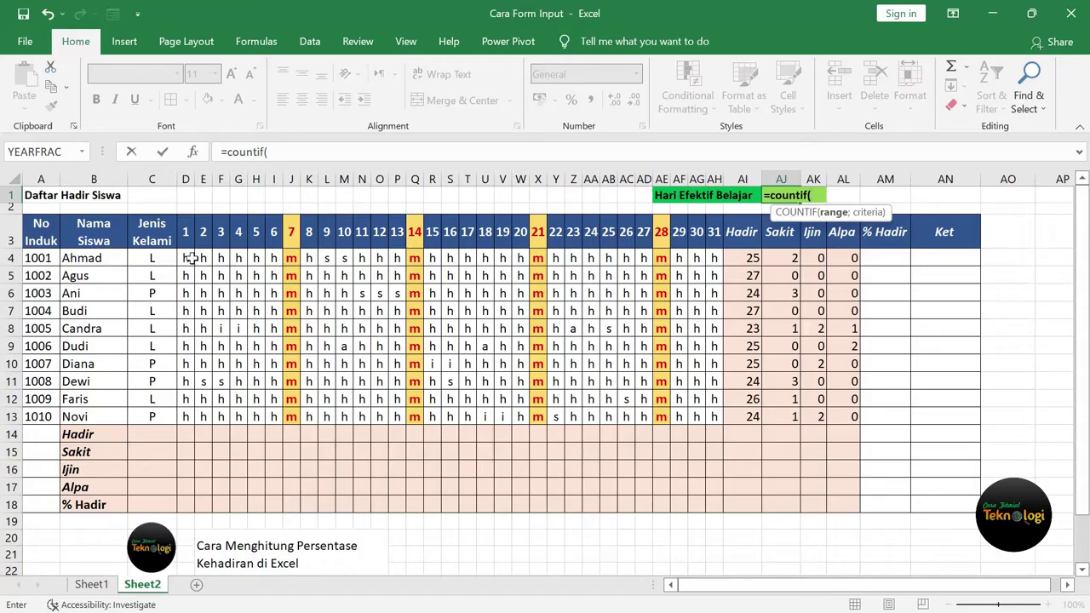
pyautogui.moveTo(186, 258); pyautogui.dragTo(713, 261)
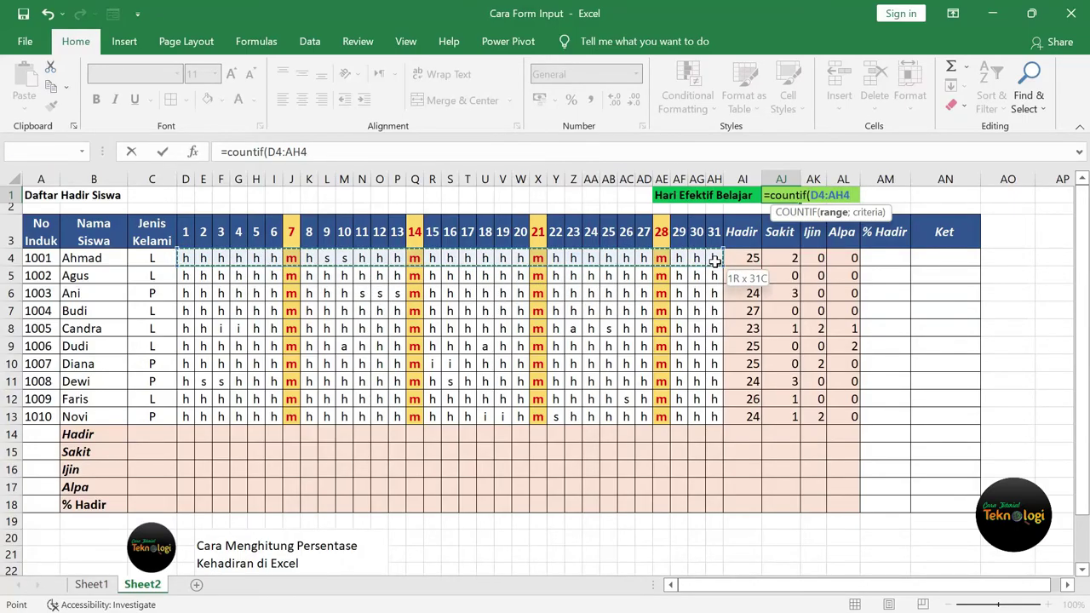
pyautogui.moveTo(713, 261); pyautogui.dragTo(713, 262)
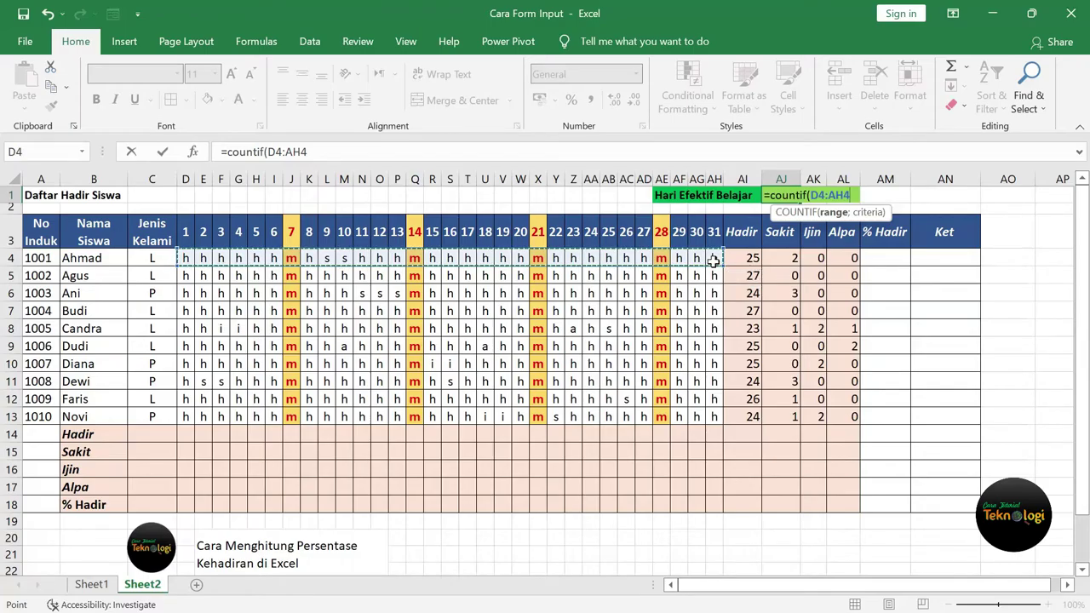
pyautogui.write(';"<>m')
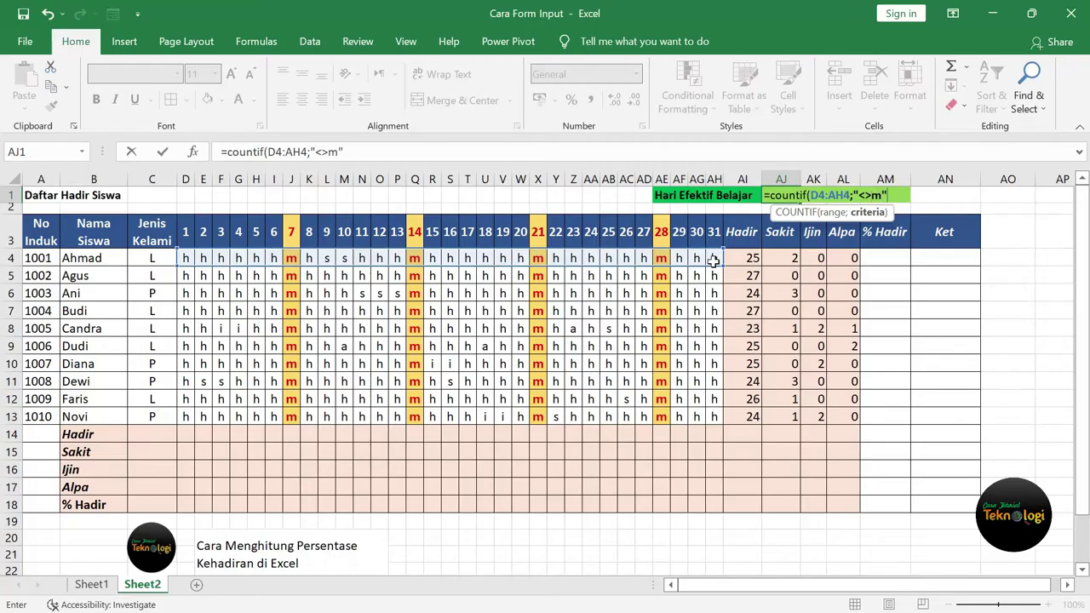
pyautogui.write(')')
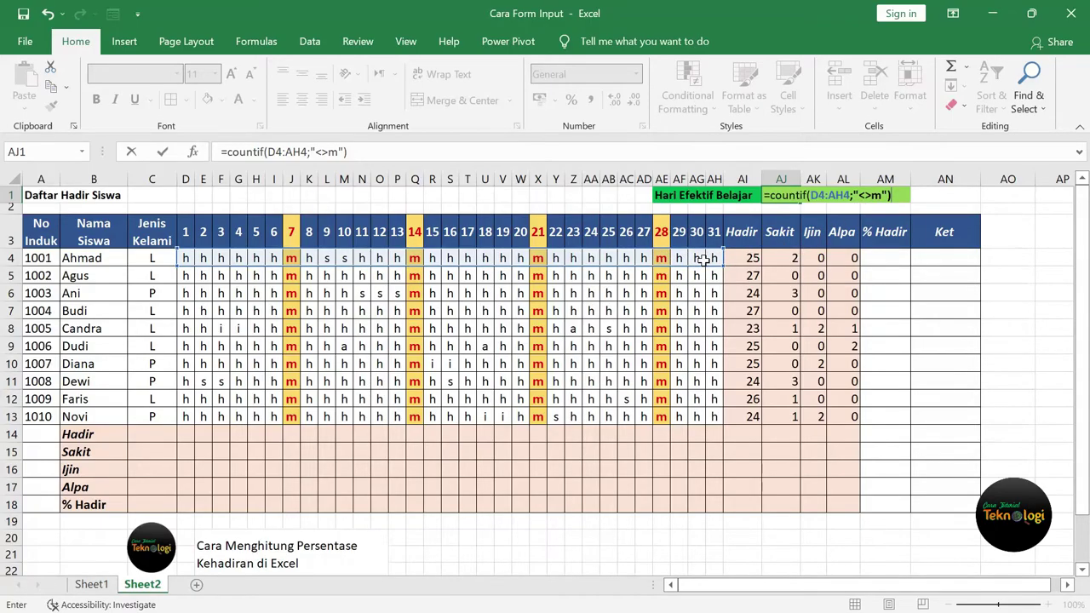
pyautogui.press('Return')
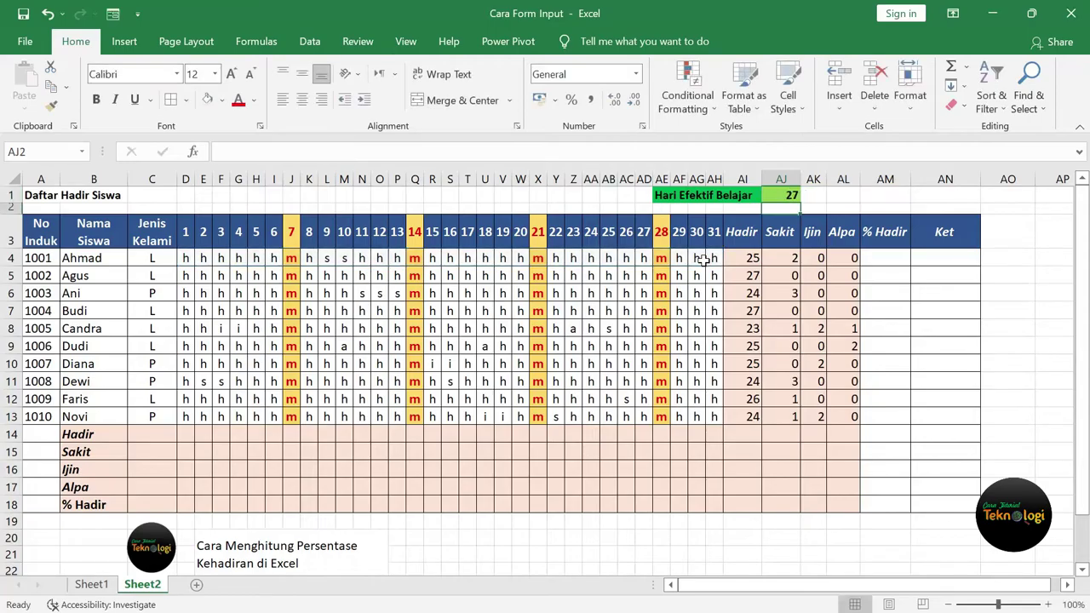
# - Enter =AI4/AJ1 in Ahmad's % Hadir cell AM4, showing 93%
pyautogui.click(791, 195)
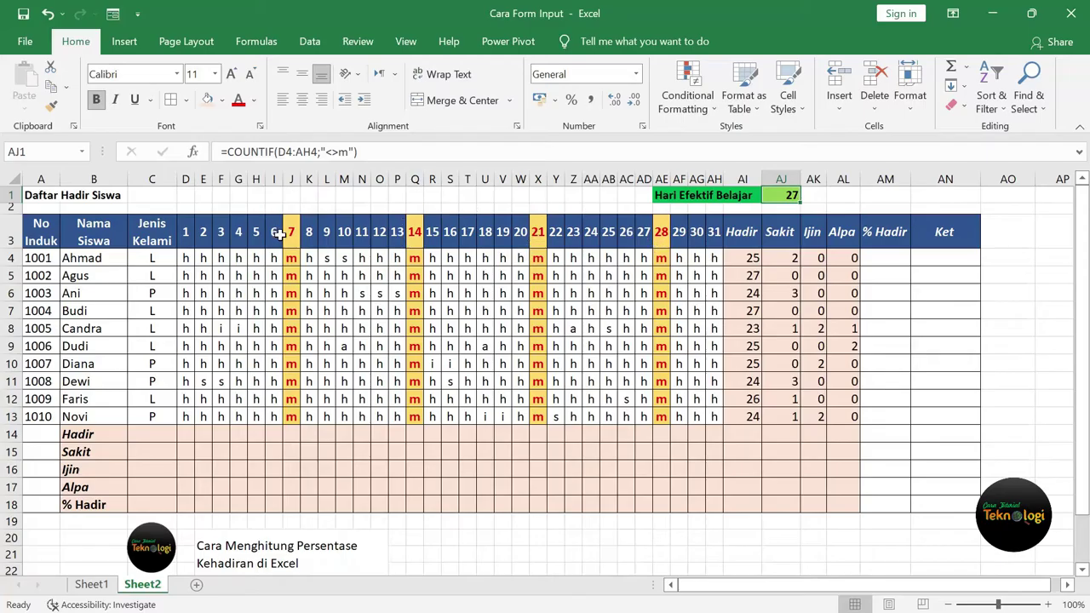
pyautogui.click(886, 258)
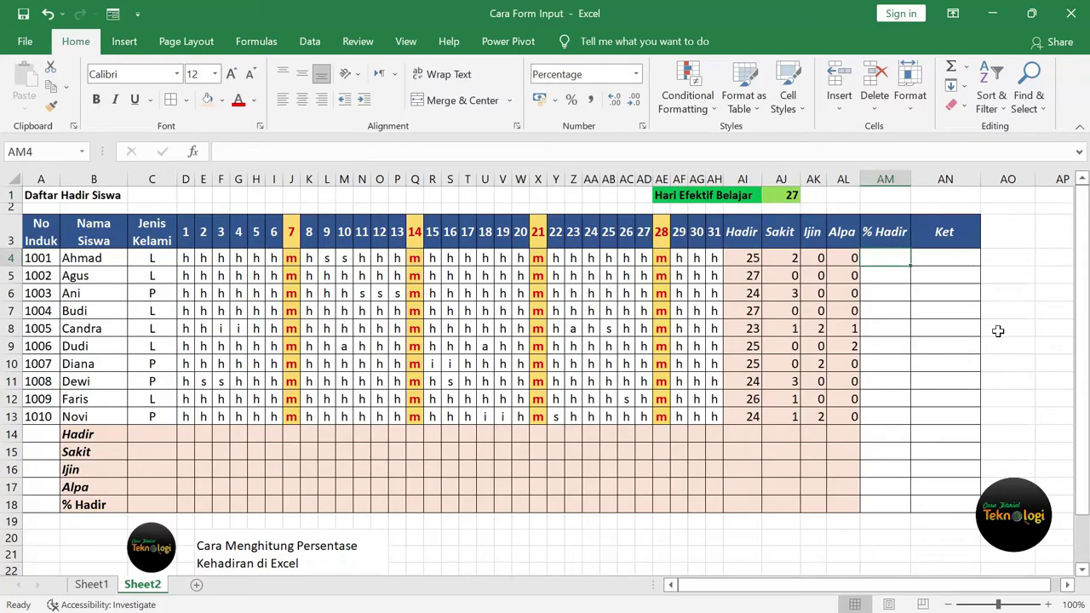
pyautogui.write('=')
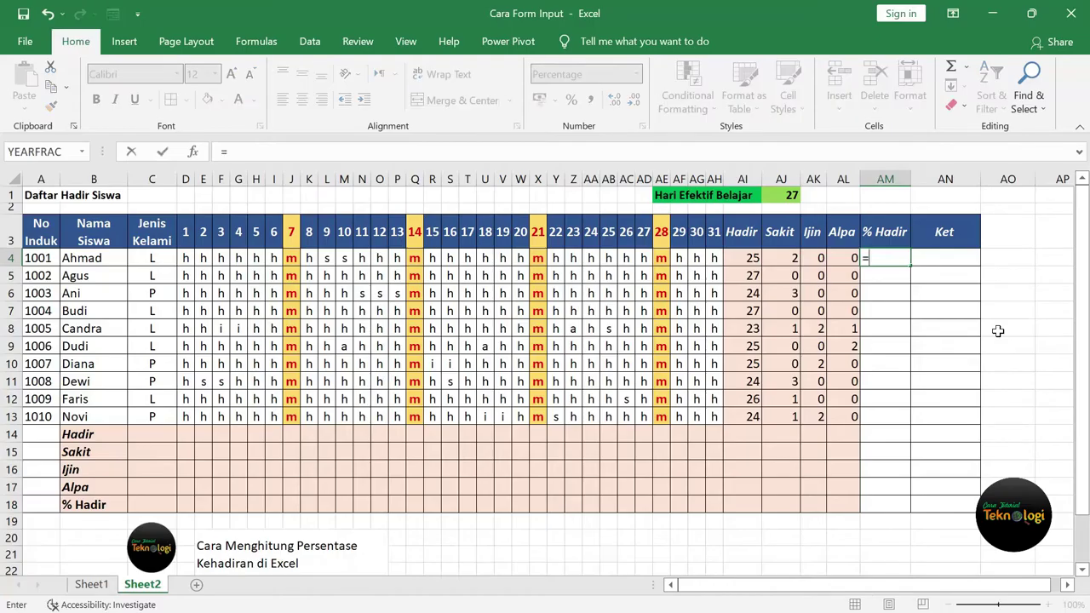
pyautogui.click(753, 260)
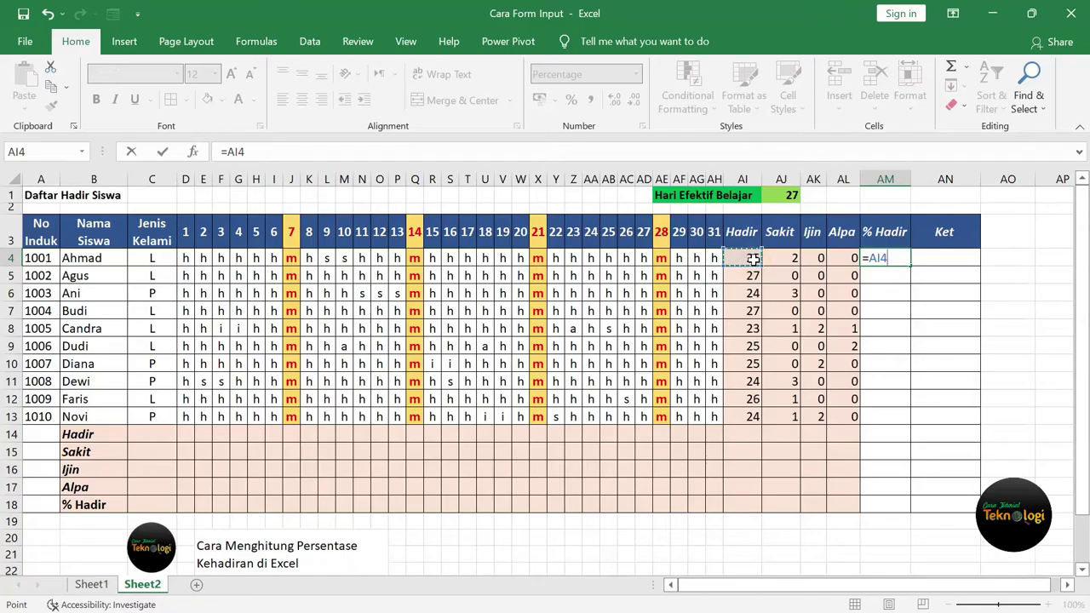
pyautogui.write('/')
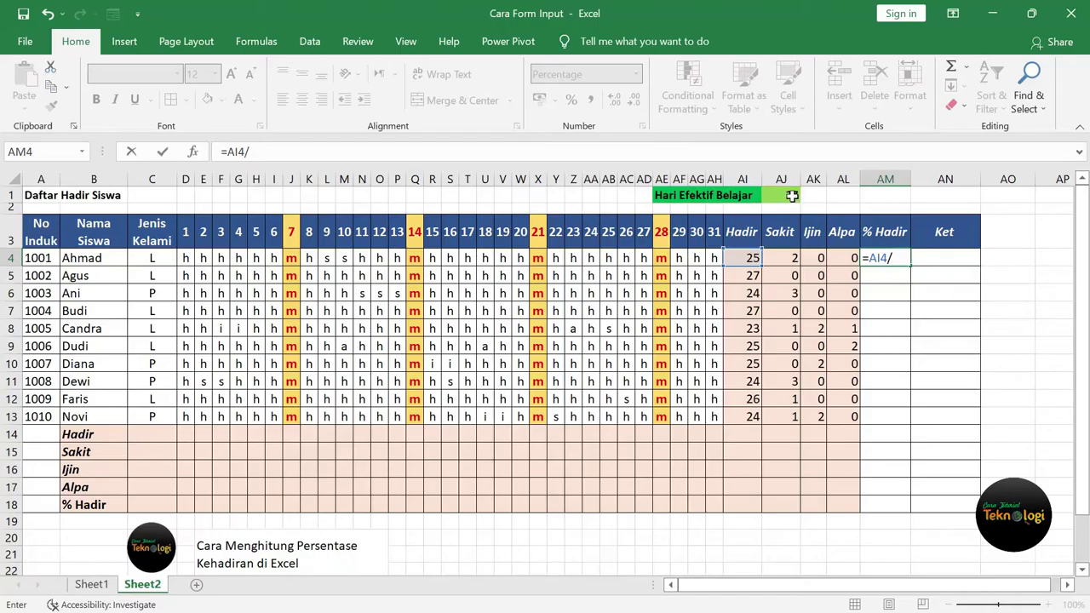
pyautogui.click(792, 196)
pyautogui.press('Return')
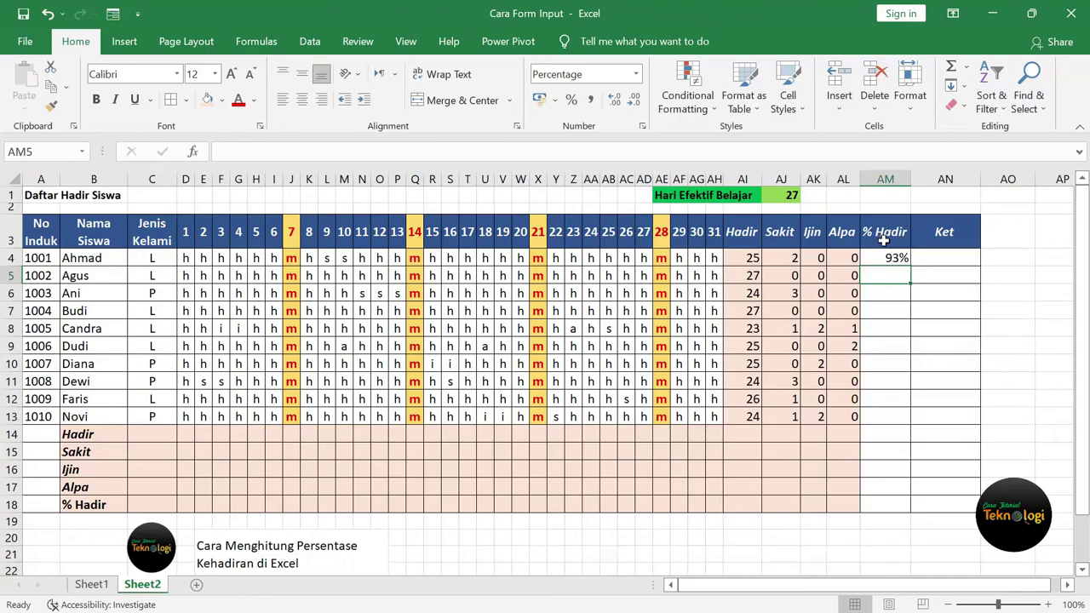
# - Fill AM4's % Hadir formula down to AM13, exposing #DIV/0! errors, then reopen AM4's formula
pyautogui.click(898, 258)
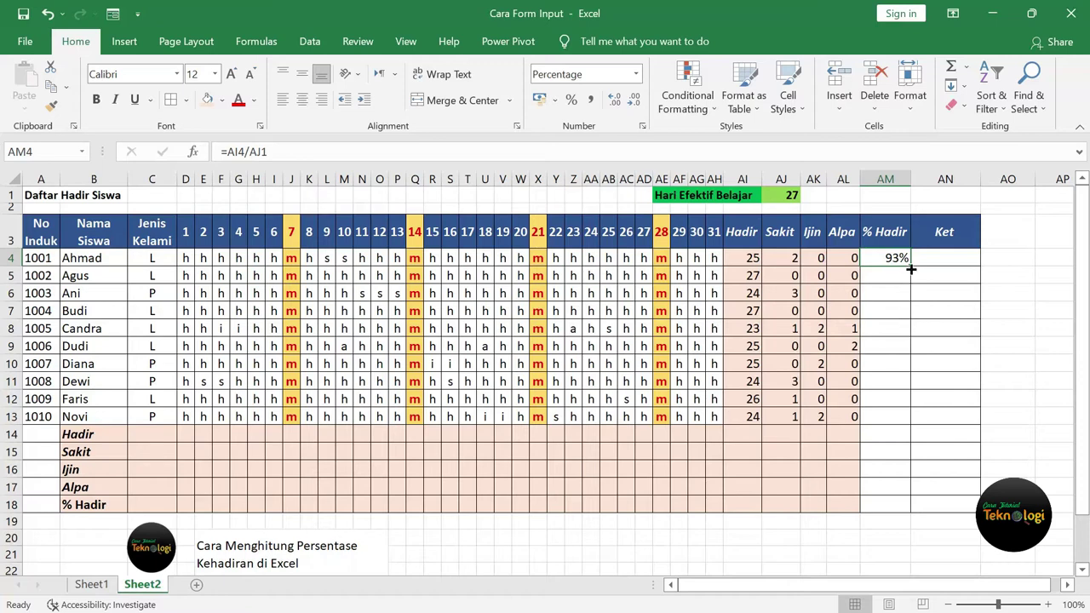
pyautogui.moveTo(910, 269); pyautogui.dragTo(907, 429)
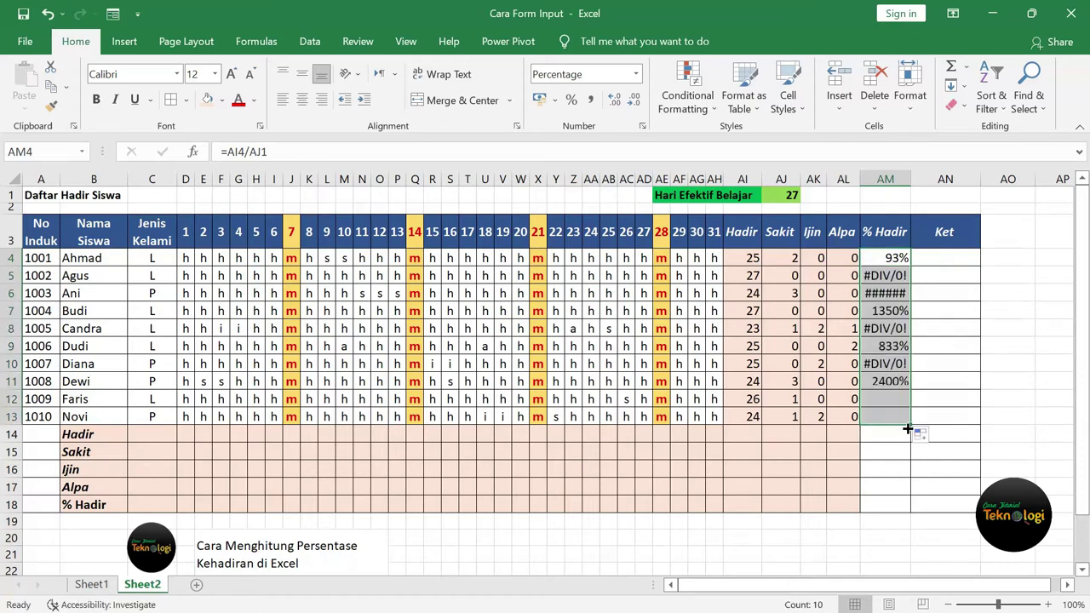
pyautogui.click(892, 260)
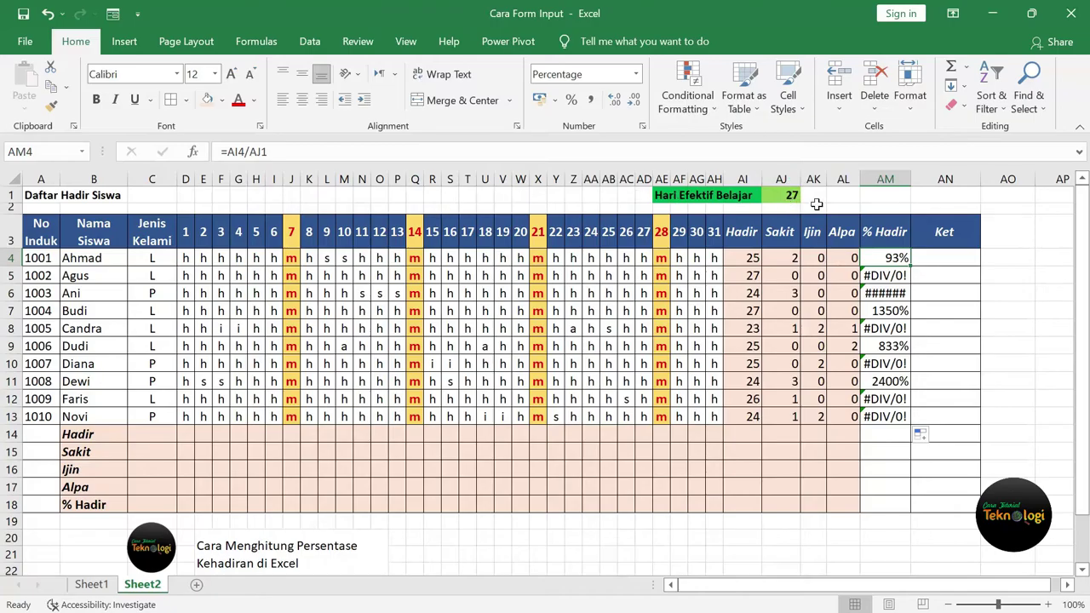
pyautogui.click(790, 196)
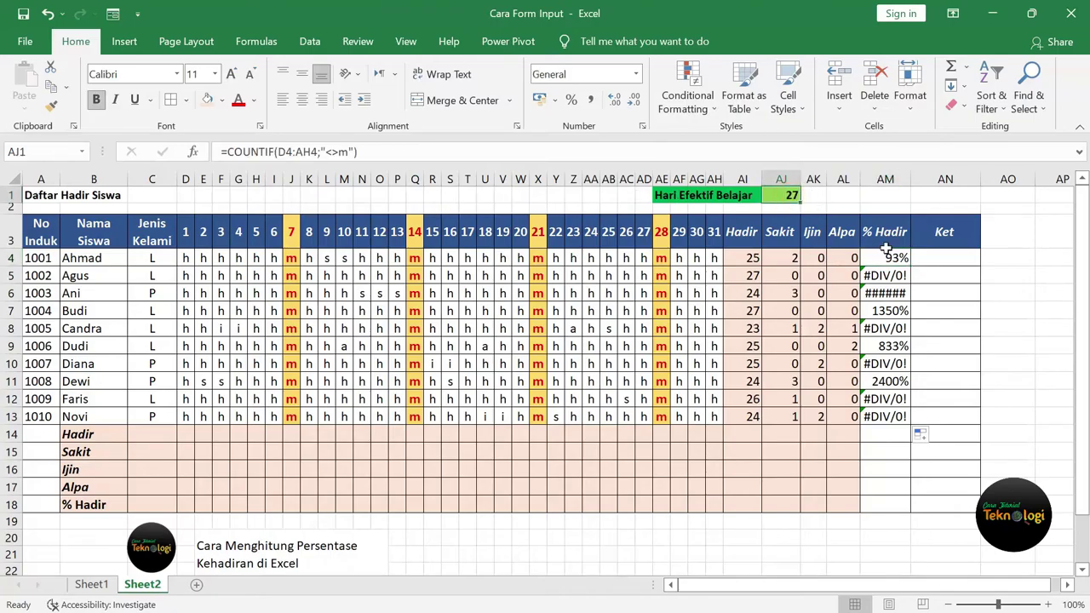
pyautogui.click(889, 256)
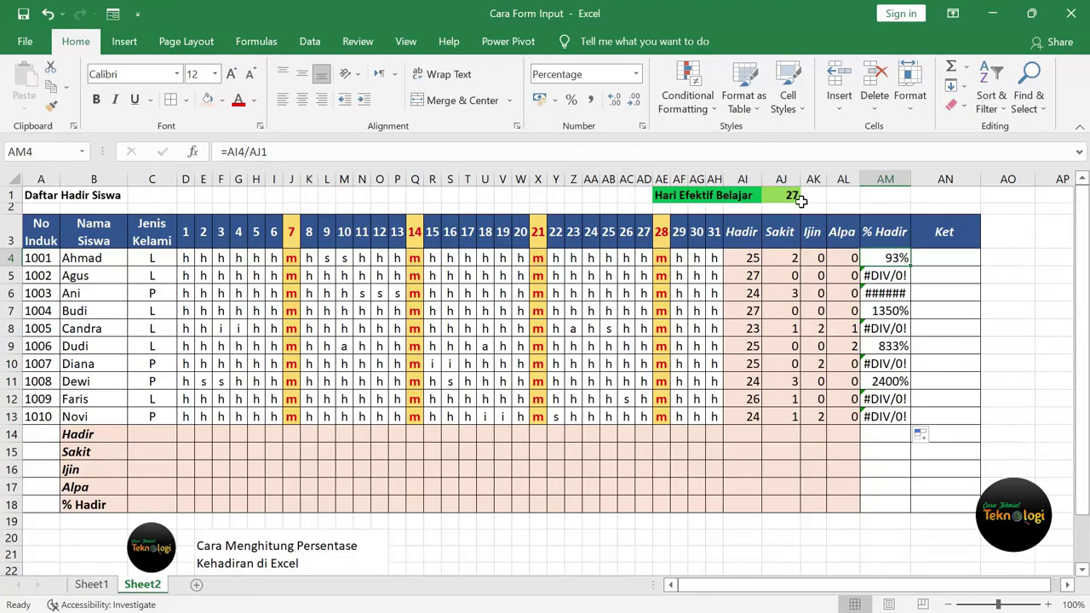
pyautogui.click(250, 152)
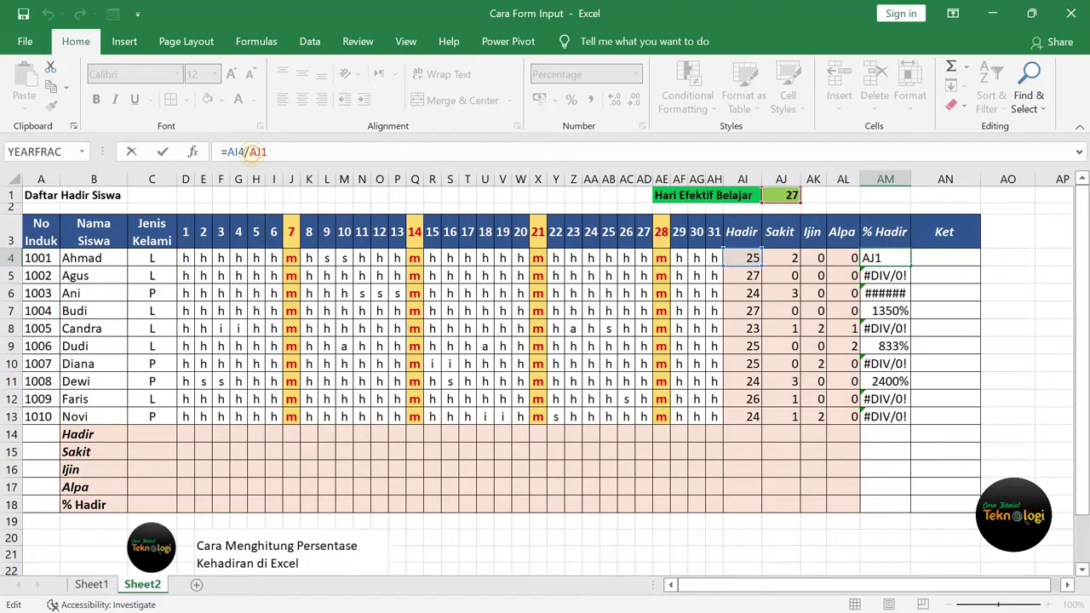
# - Lock AM4's divisor with F4 so the formula reads =AI4/$AJ$1
pyautogui.click(247, 152)
pyautogui.click(263, 152)
pyautogui.press('F4')
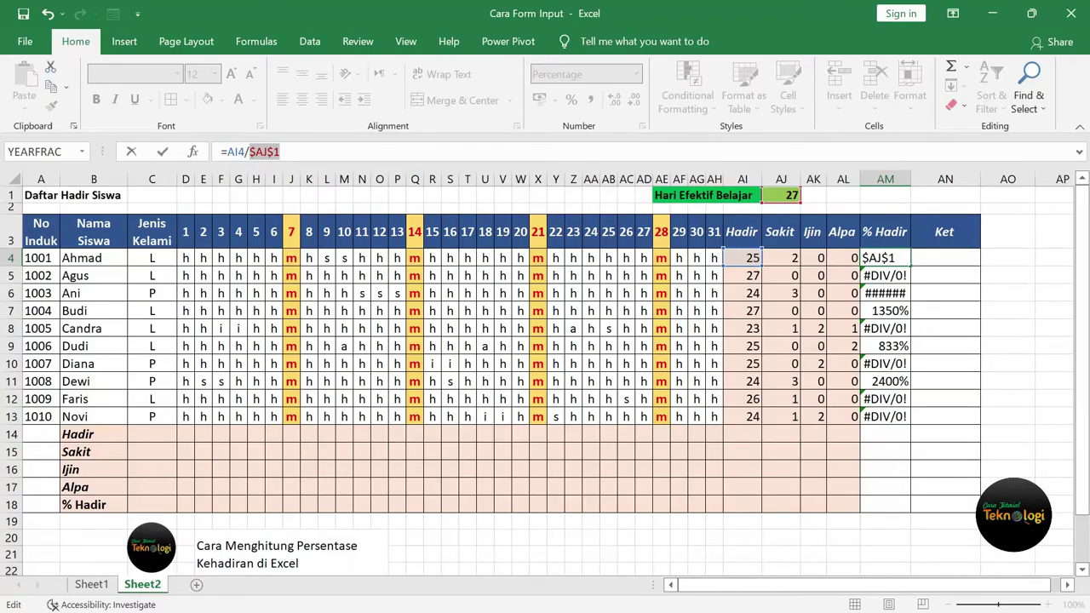
pyautogui.press('Return')
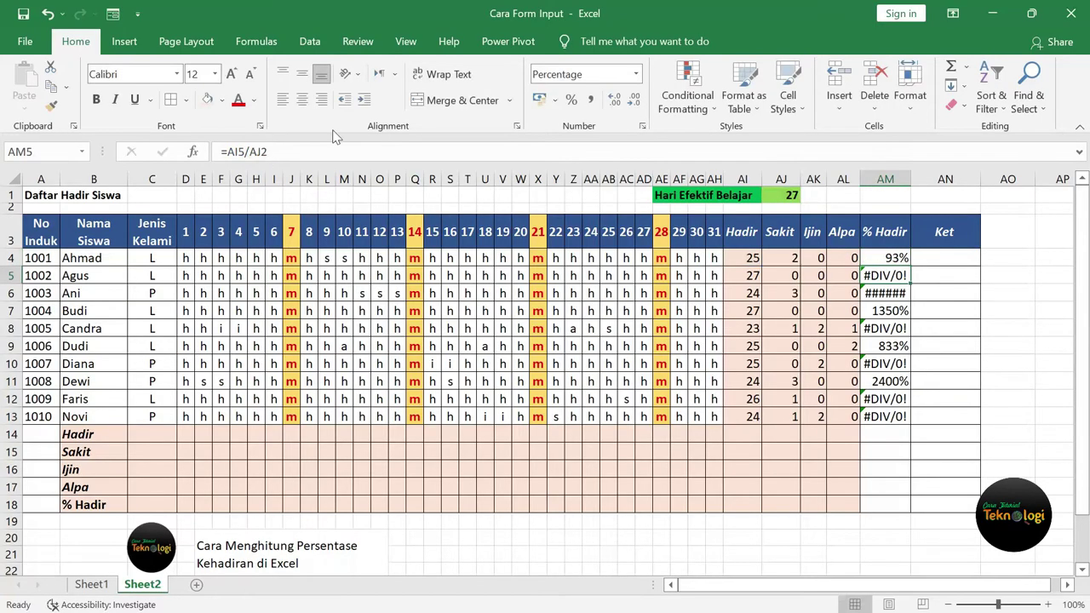
pyautogui.click(886, 257)
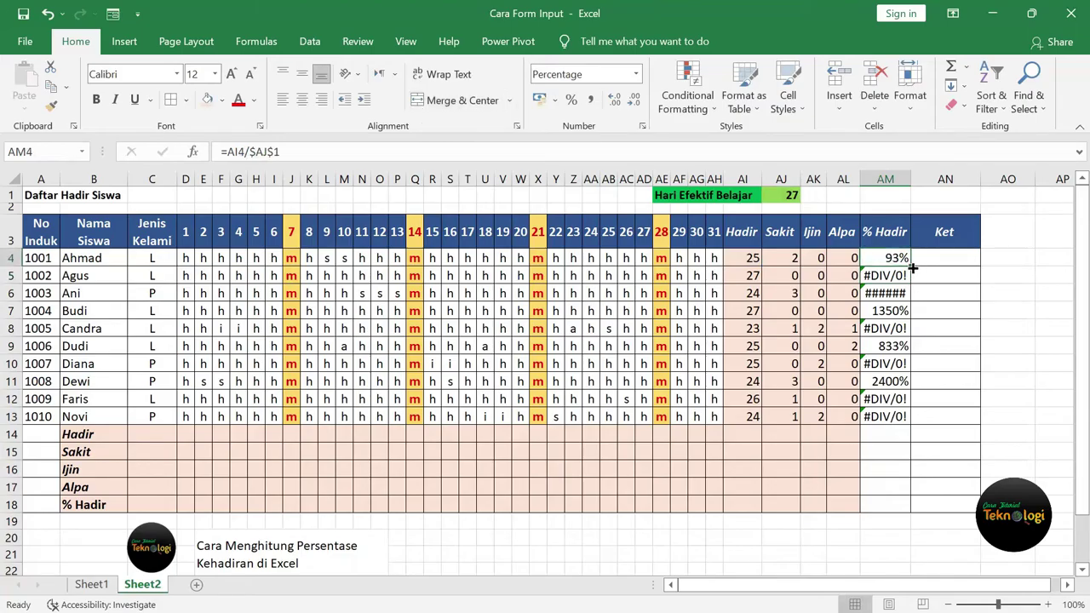
# - Fill the corrected $AJ$1 % Hadir formula from AM4 down to AM13 and spot-check rows 5 and 6
pyautogui.moveTo(912, 268); pyautogui.dragTo(913, 417)
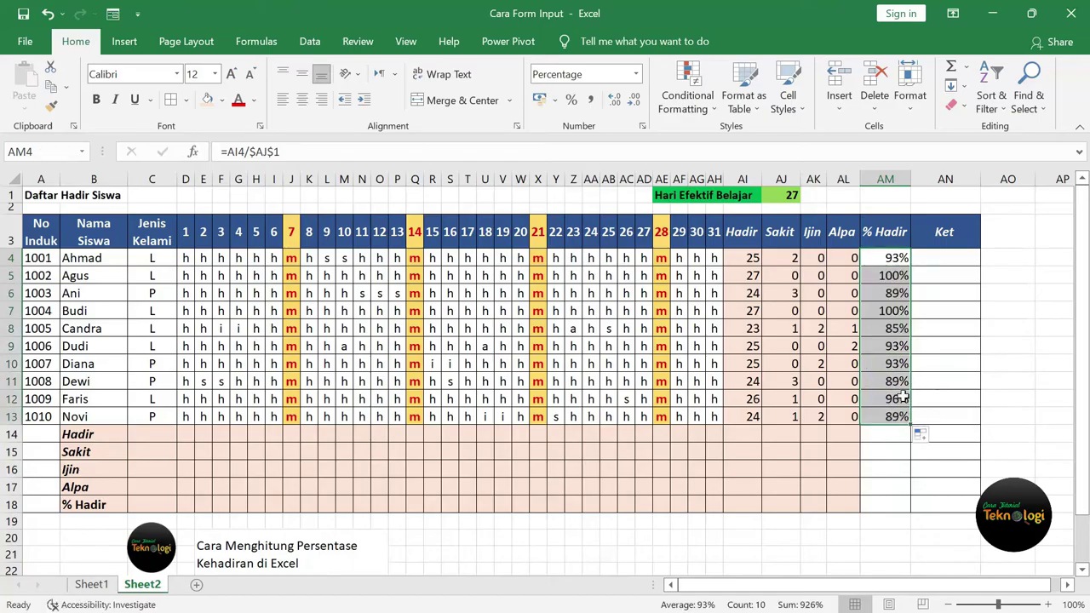
pyautogui.click(901, 399)
pyautogui.click(897, 279)
pyautogui.click(897, 295)
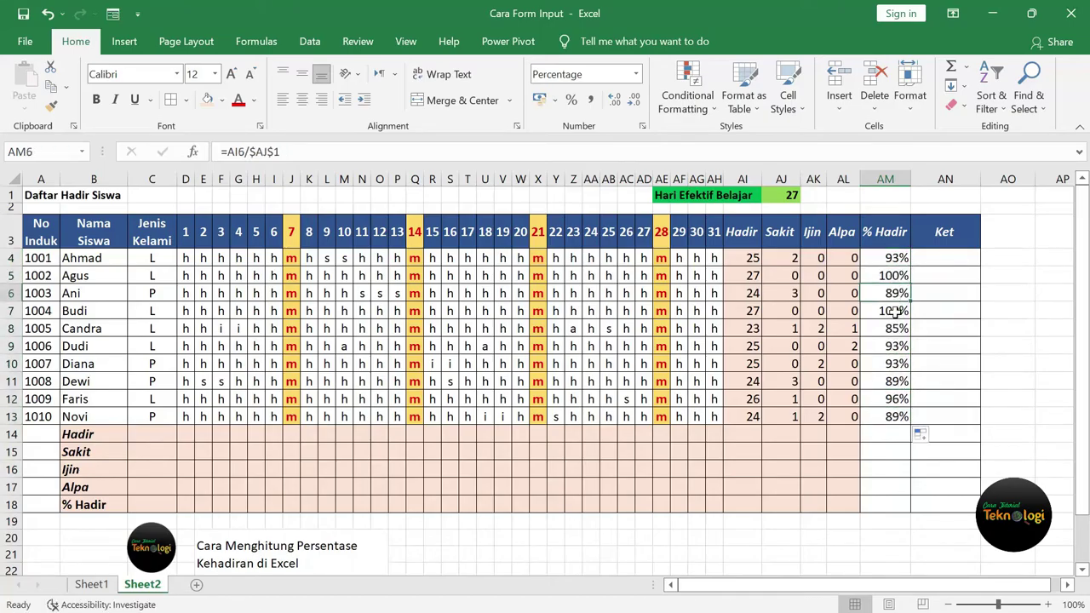
pyautogui.click(889, 272)
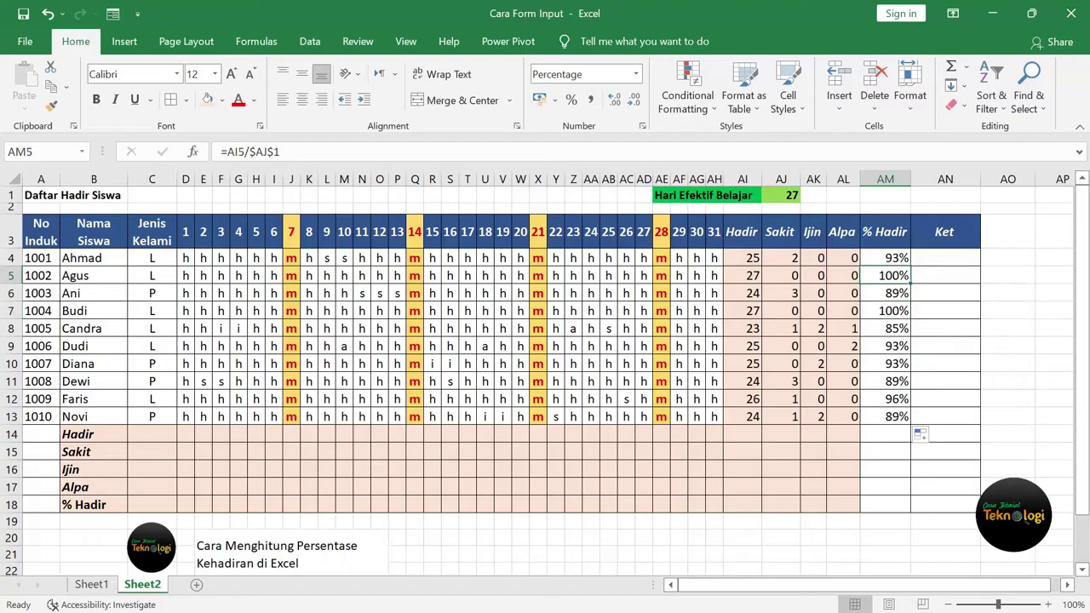
pyautogui.click(886, 293)
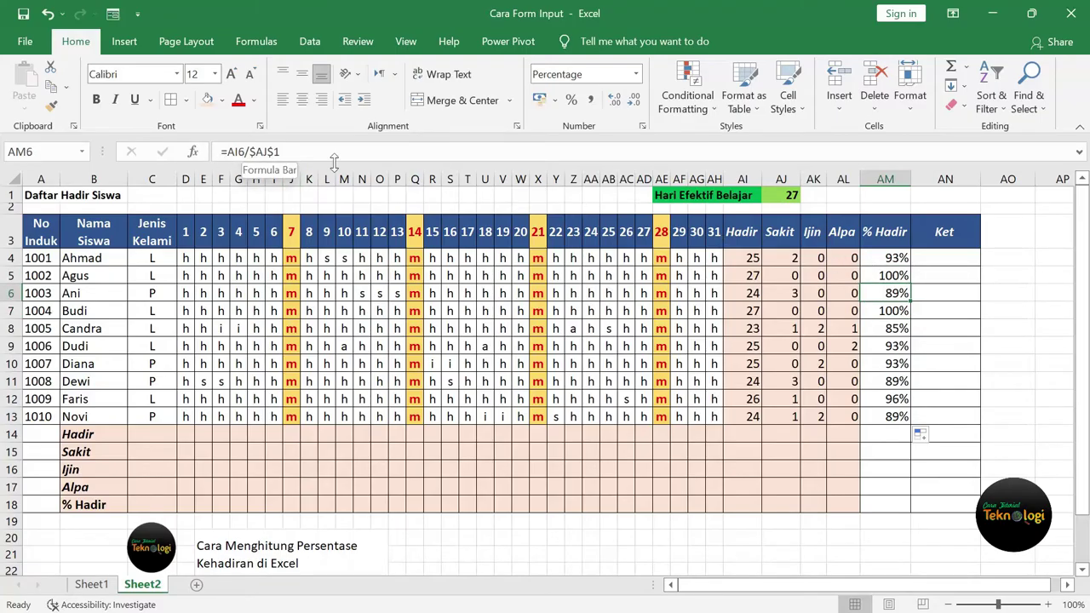
pyautogui.click(1054, 415)
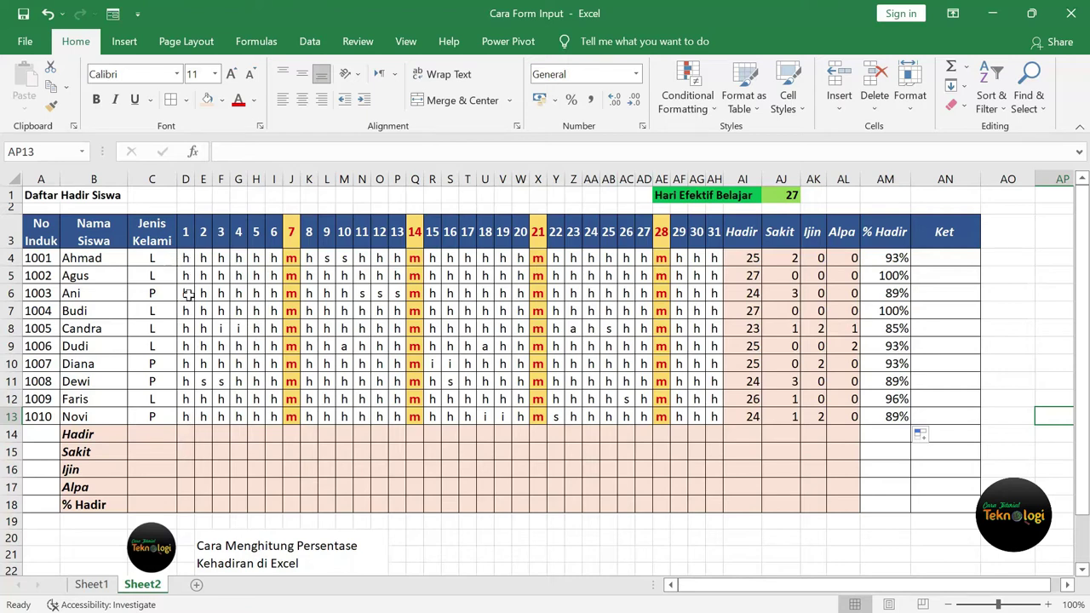
# - Enter day 1's Hadir and Sakit ('s') COUNTIF formulas over D4:D13 in D14 and D15
pyautogui.doubleClick(185, 434)
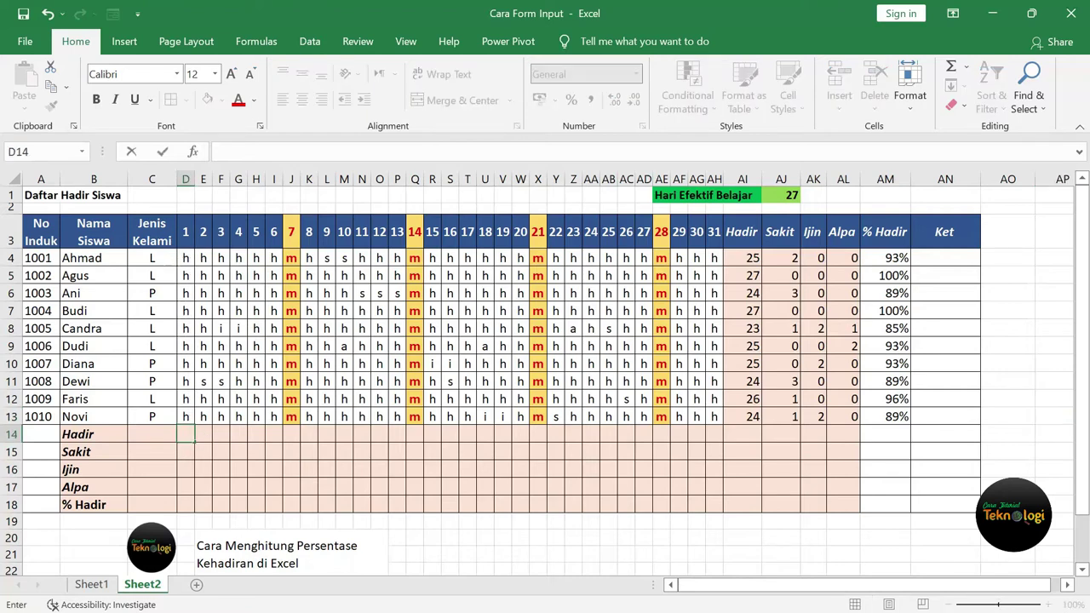
pyautogui.write('=cou')
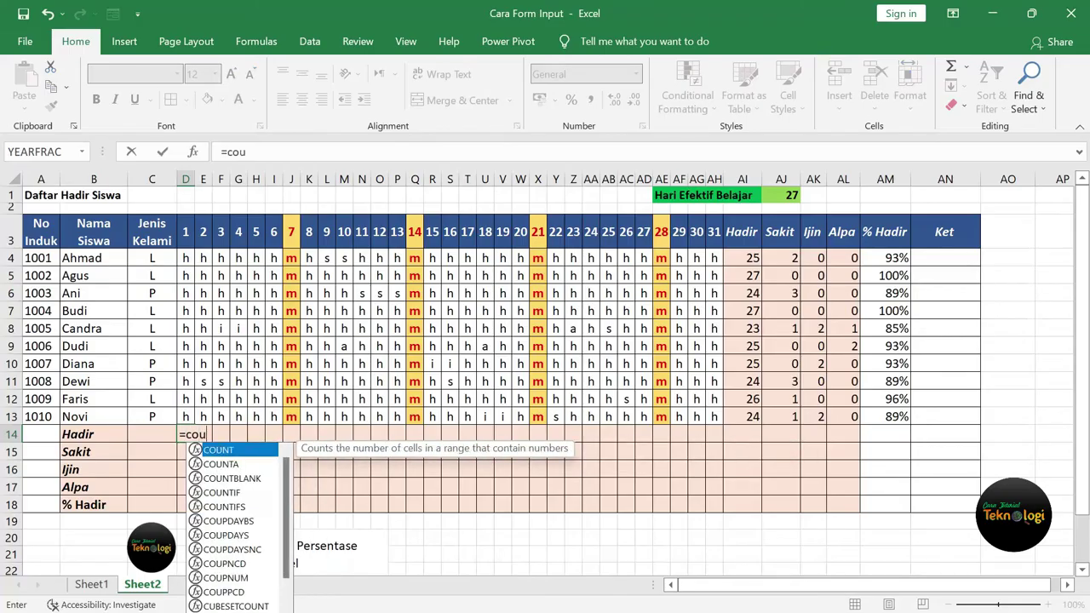
pyautogui.write('ntif')
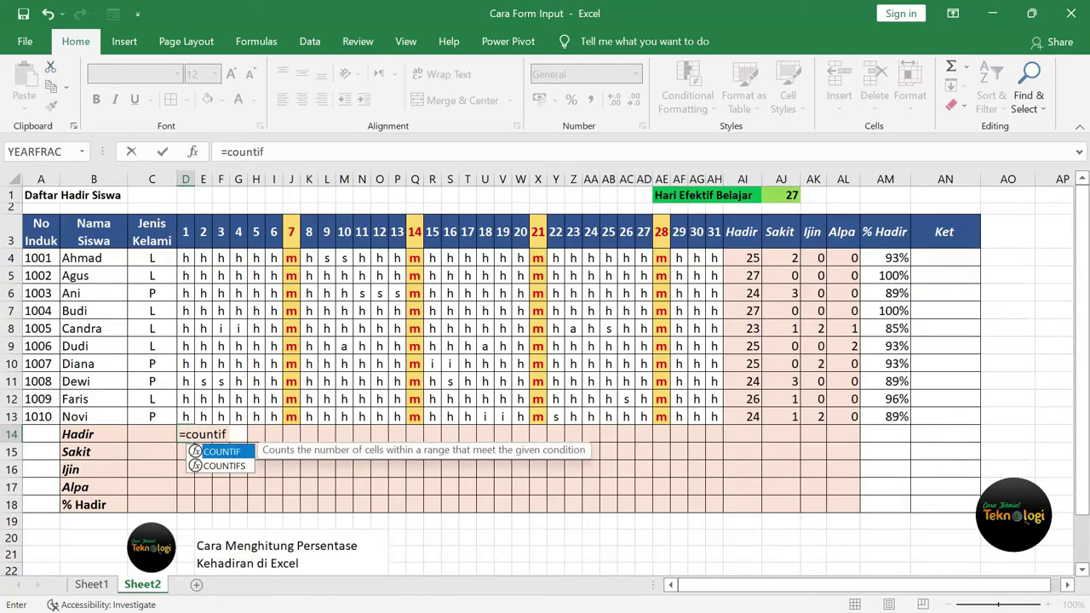
pyautogui.write('(')
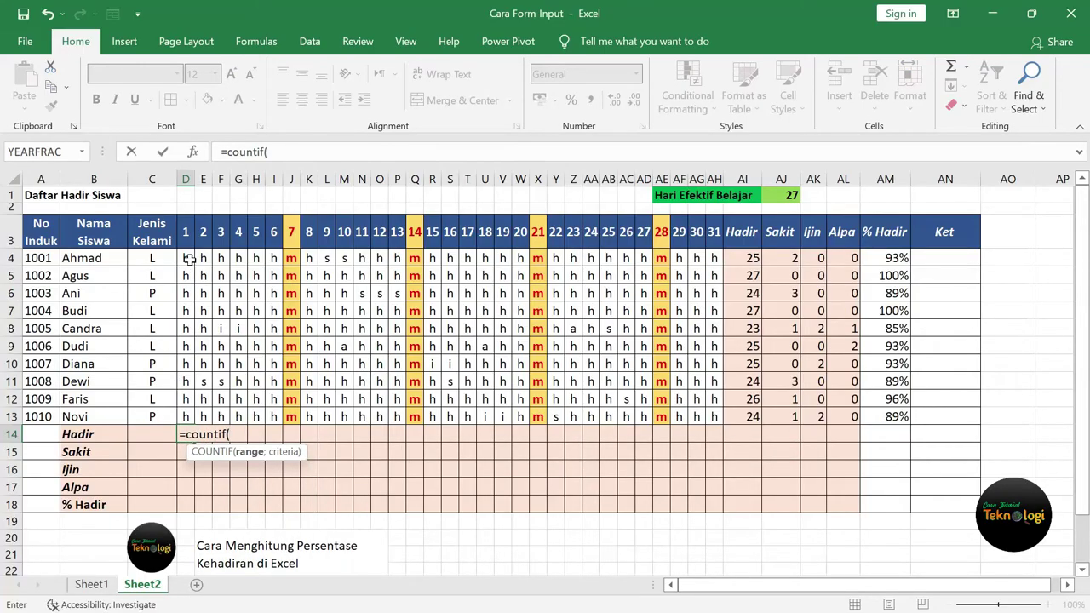
pyautogui.moveTo(186, 258); pyautogui.dragTo(187, 417)
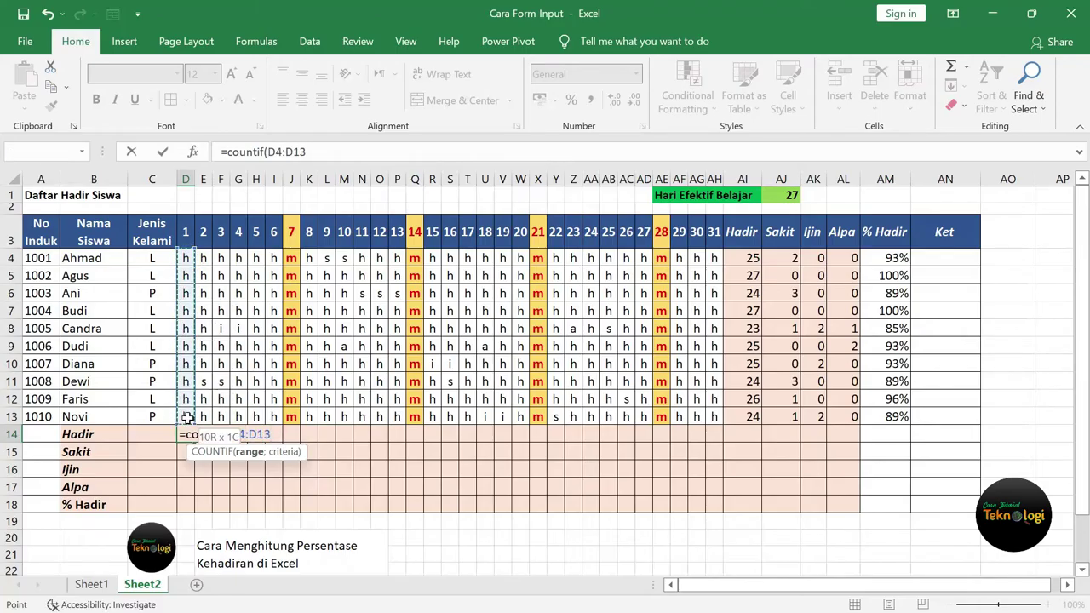
pyautogui.write(';"h')
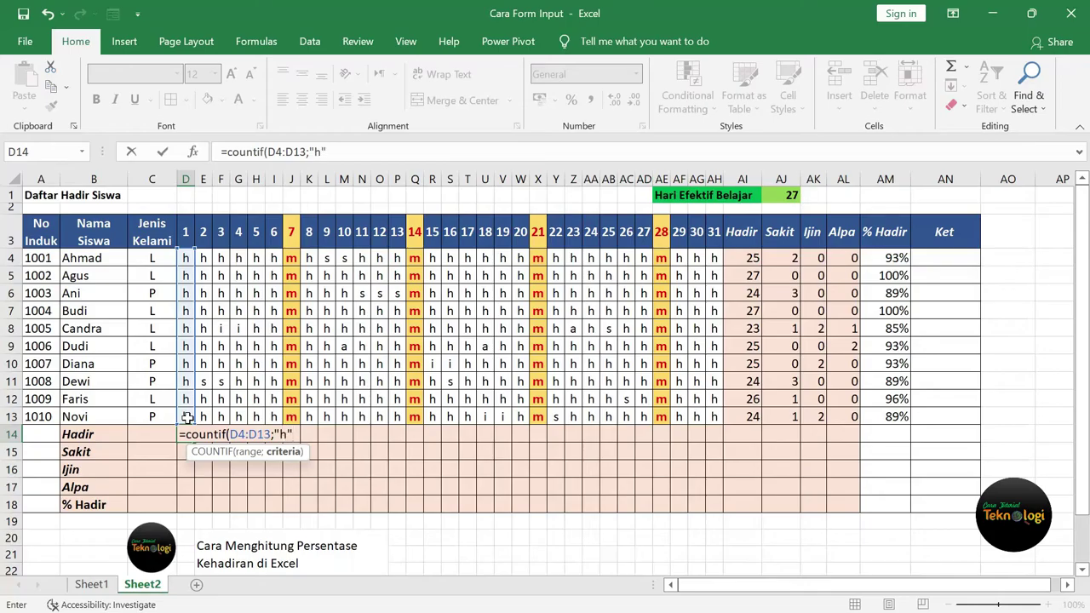
pyautogui.write(')')
pyautogui.press('Return')
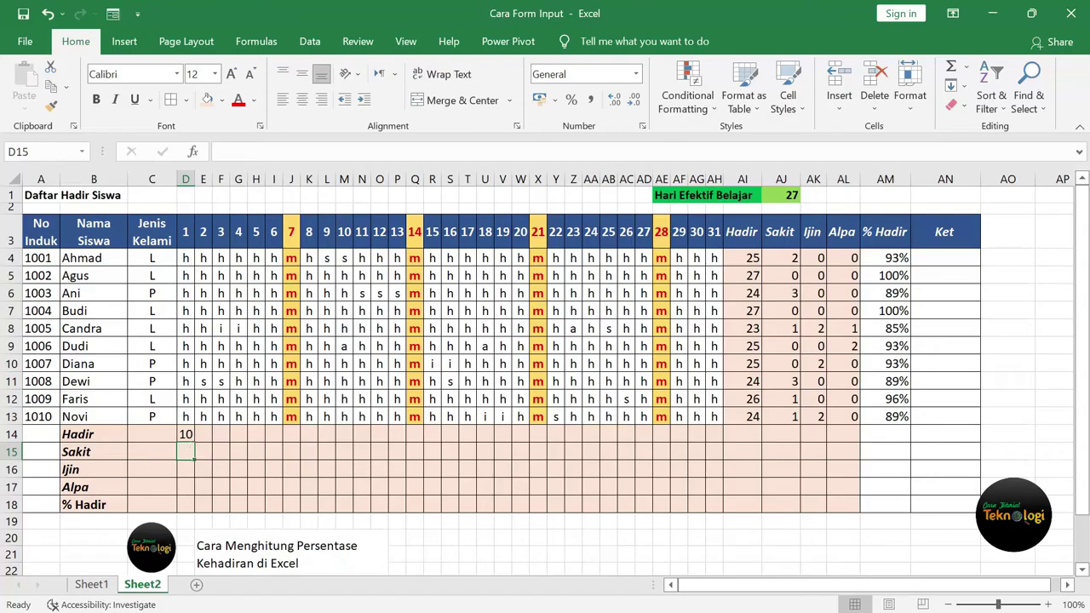
pyautogui.write('=counti')
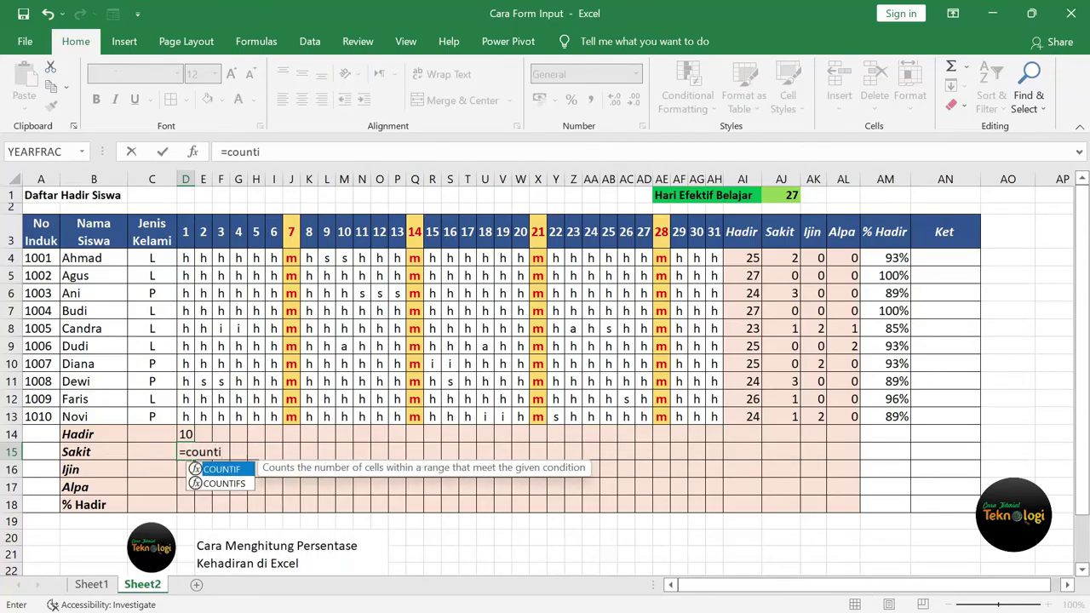
pyautogui.write('f(')
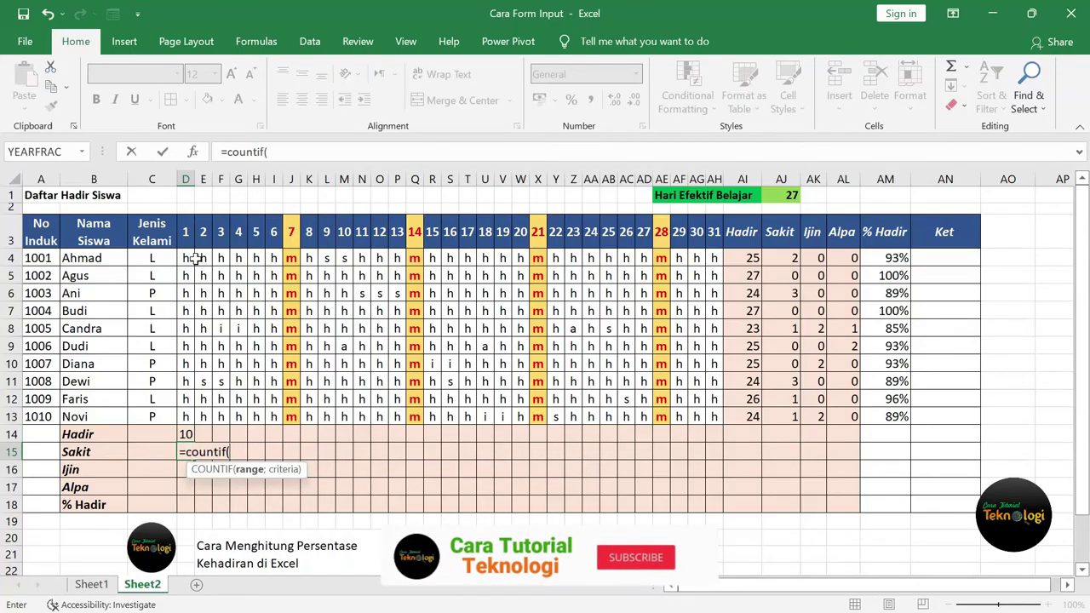
pyautogui.moveTo(194, 258); pyautogui.dragTo(190, 418)
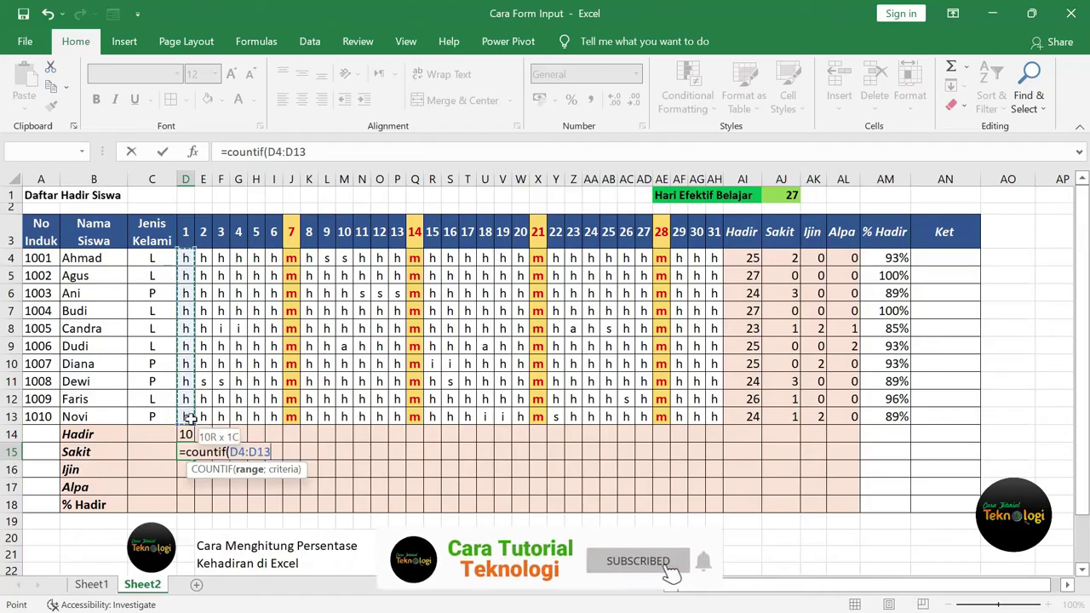
pyautogui.write(';"s"')
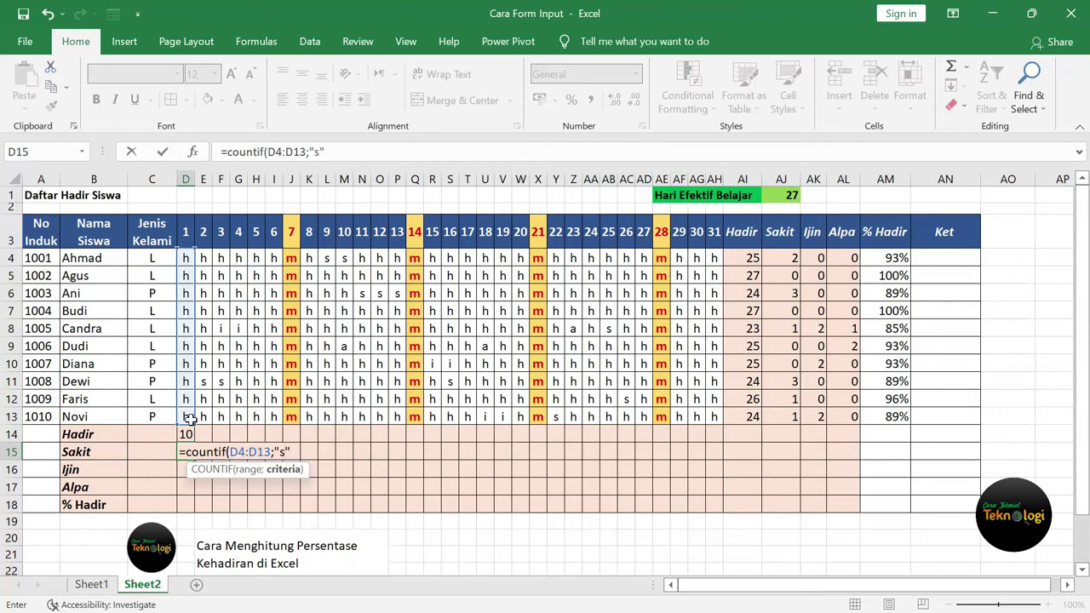
pyautogui.write(')')
pyautogui.press('Return')
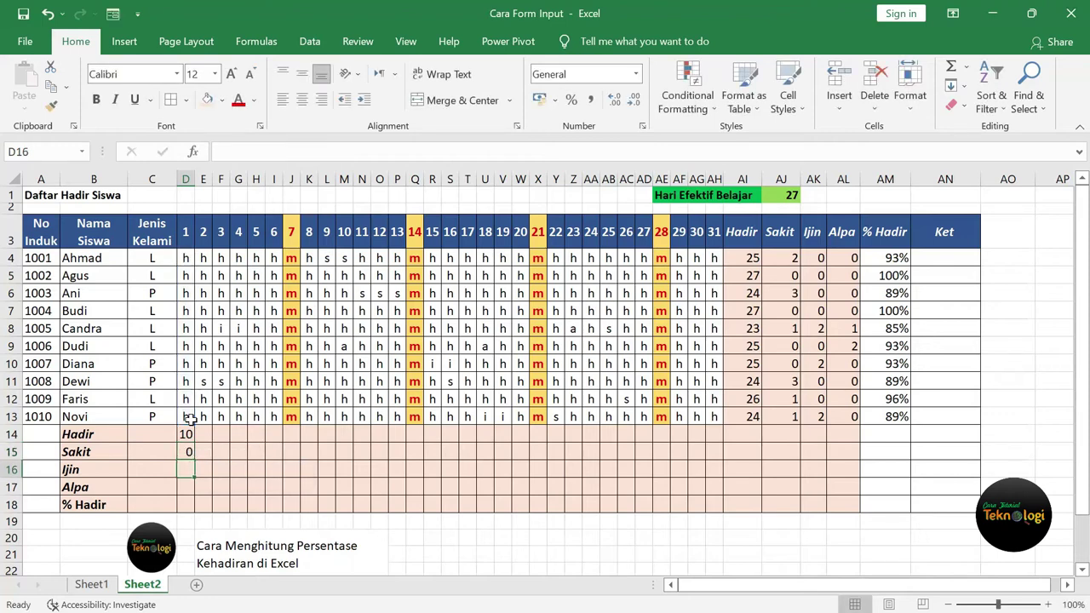
# - Add day 1's Ijin and Alpa COUNTIF counts over D4:D13 in D16 and D17
pyautogui.write('=co')
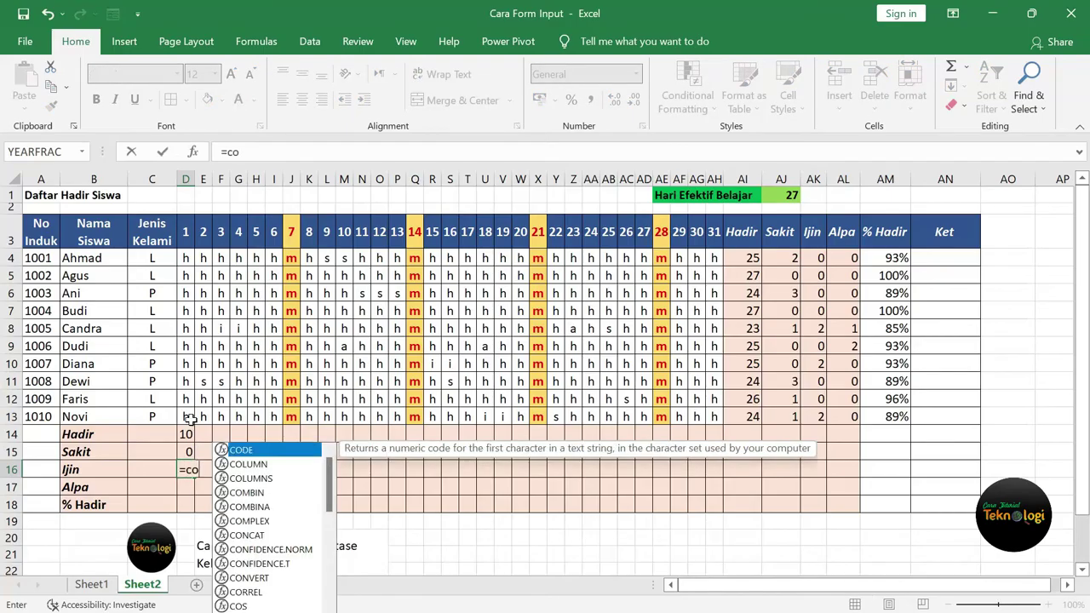
pyautogui.write('untif(')
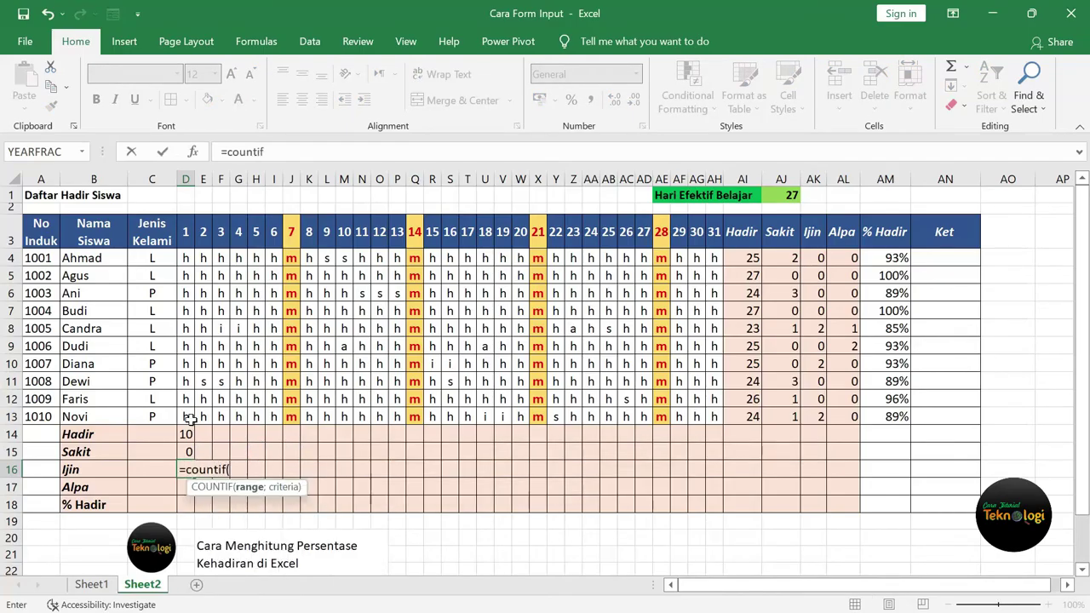
pyautogui.moveTo(188, 258); pyautogui.dragTo(184, 417)
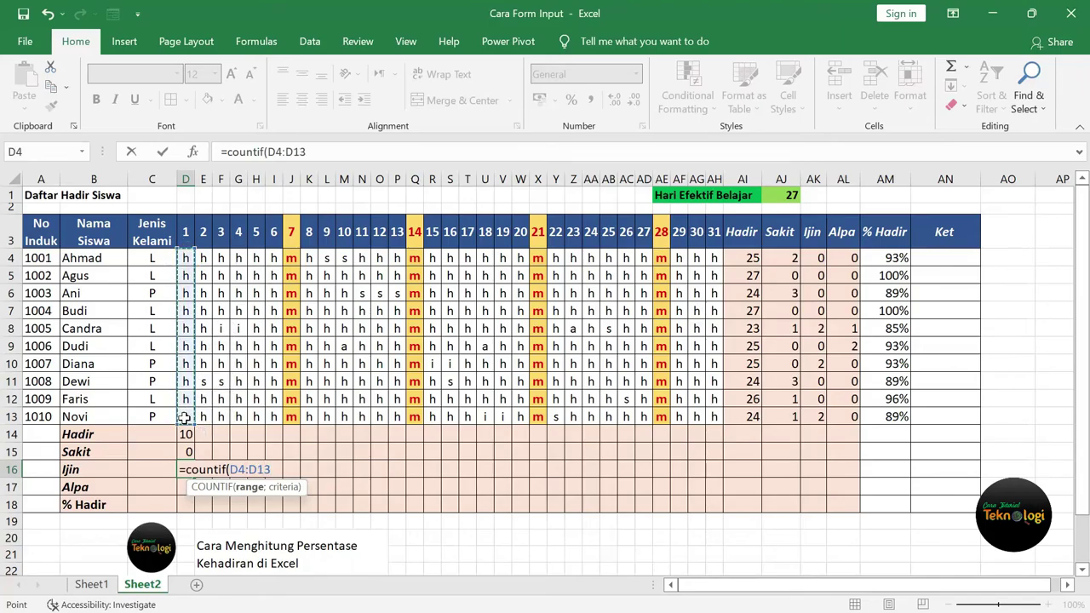
pyautogui.write(';"I')
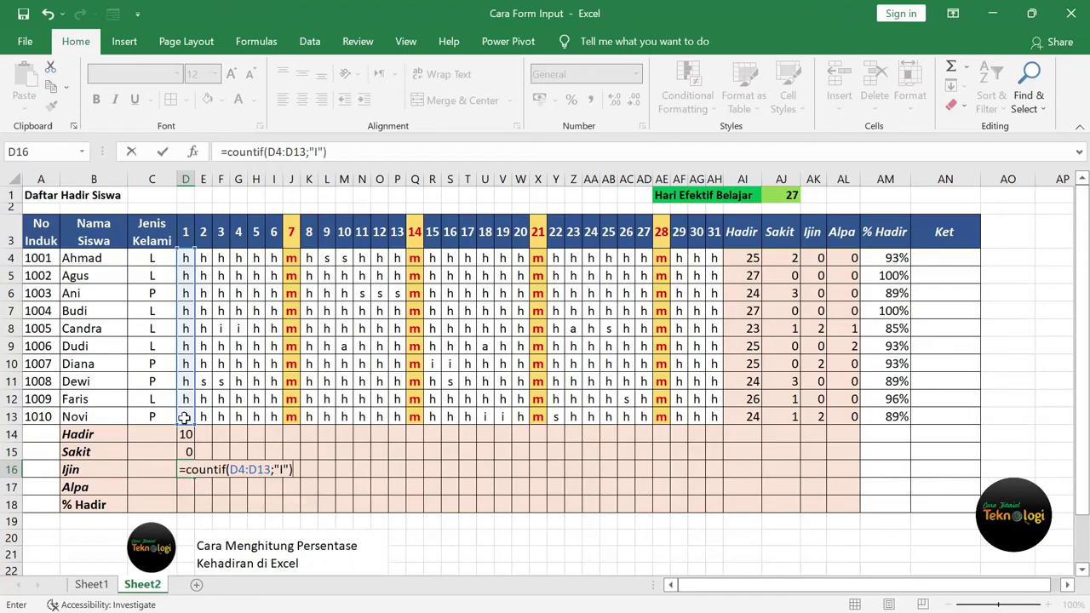
pyautogui.press('Return')
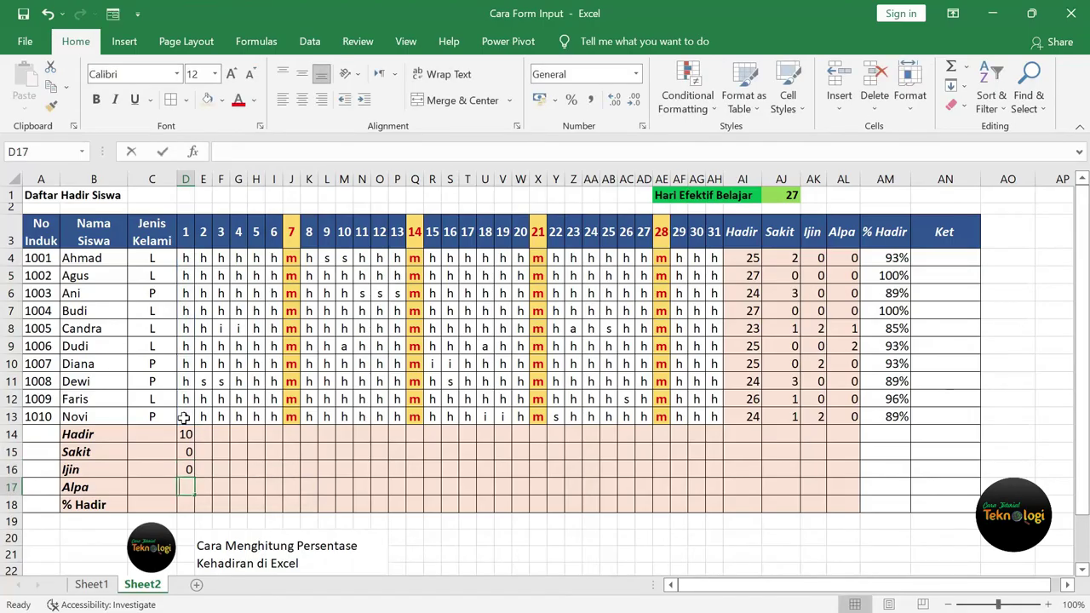
pyautogui.write('=')
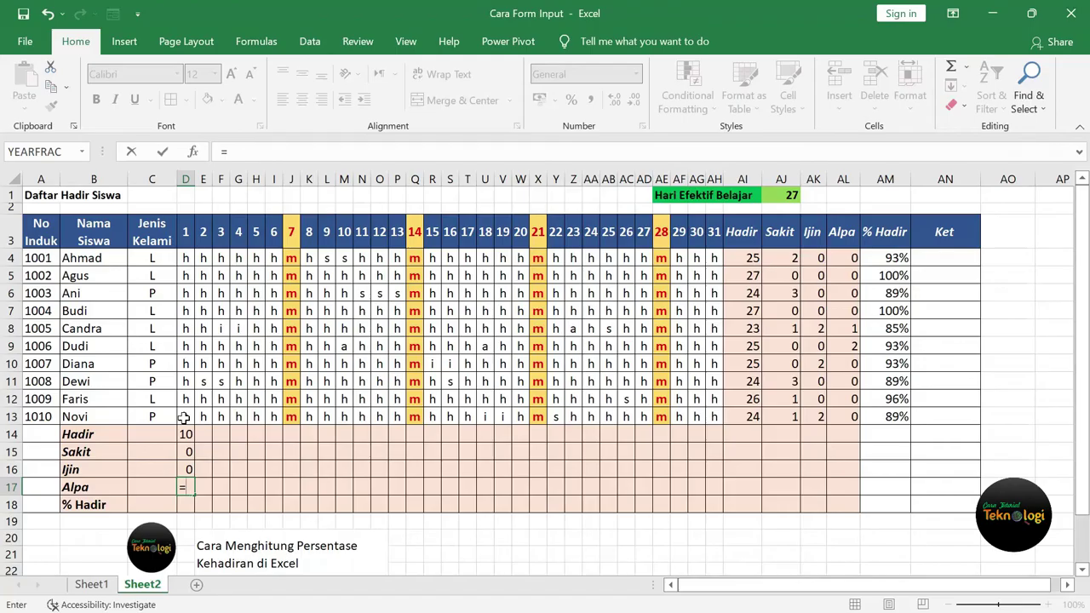
pyautogui.write('countif')
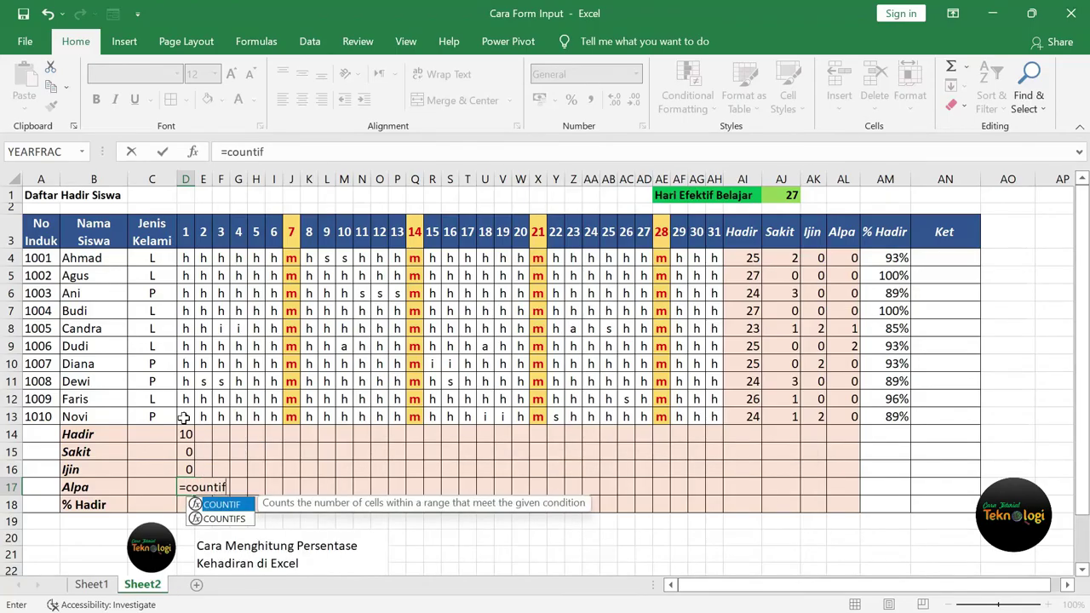
pyautogui.write('(')
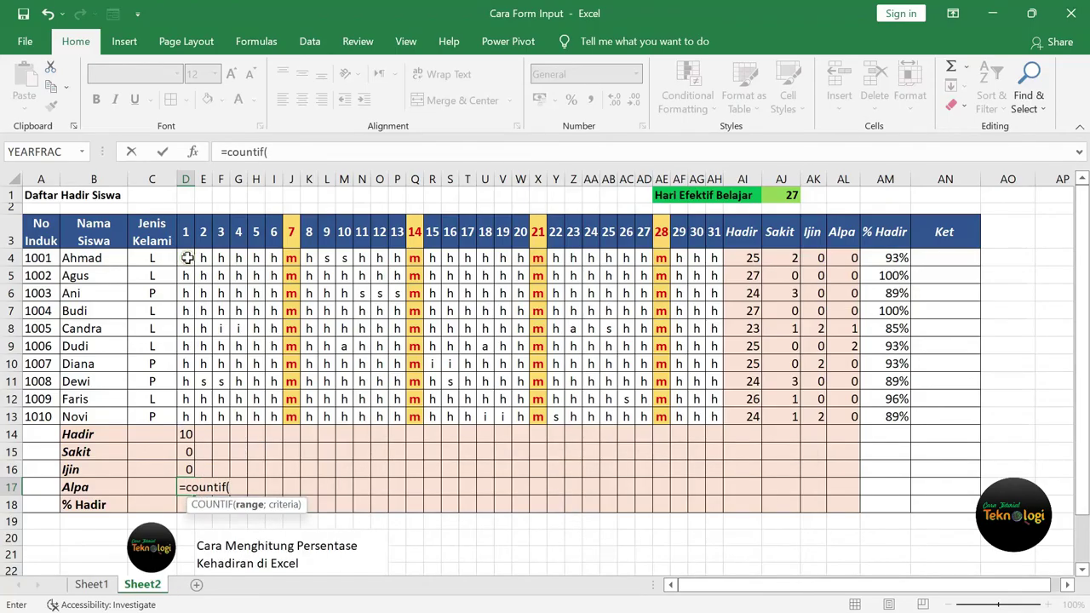
pyautogui.moveTo(188, 259); pyautogui.dragTo(189, 418)
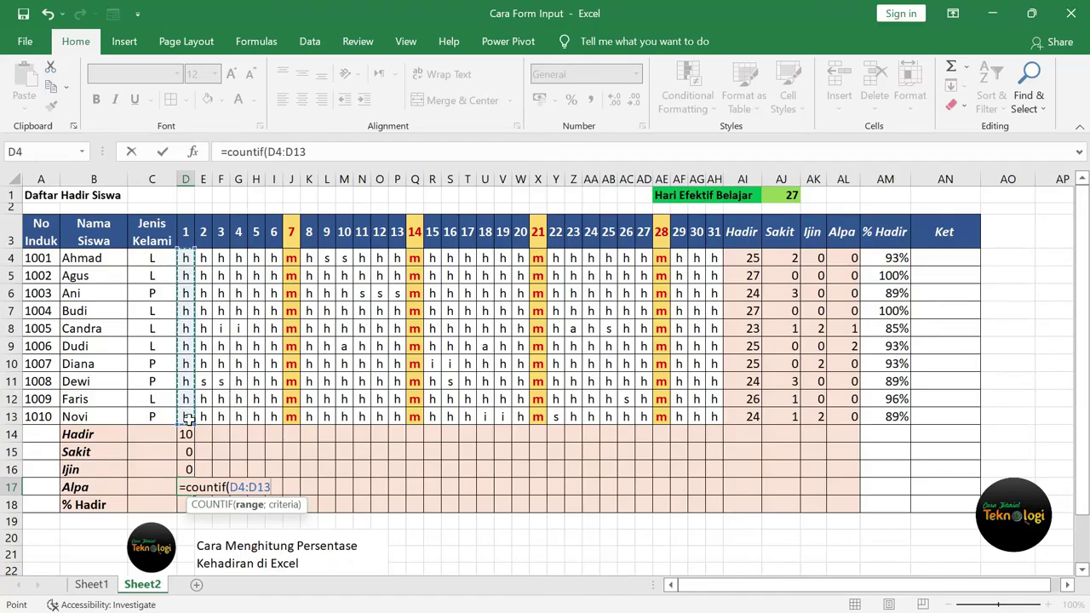
pyautogui.write(';')
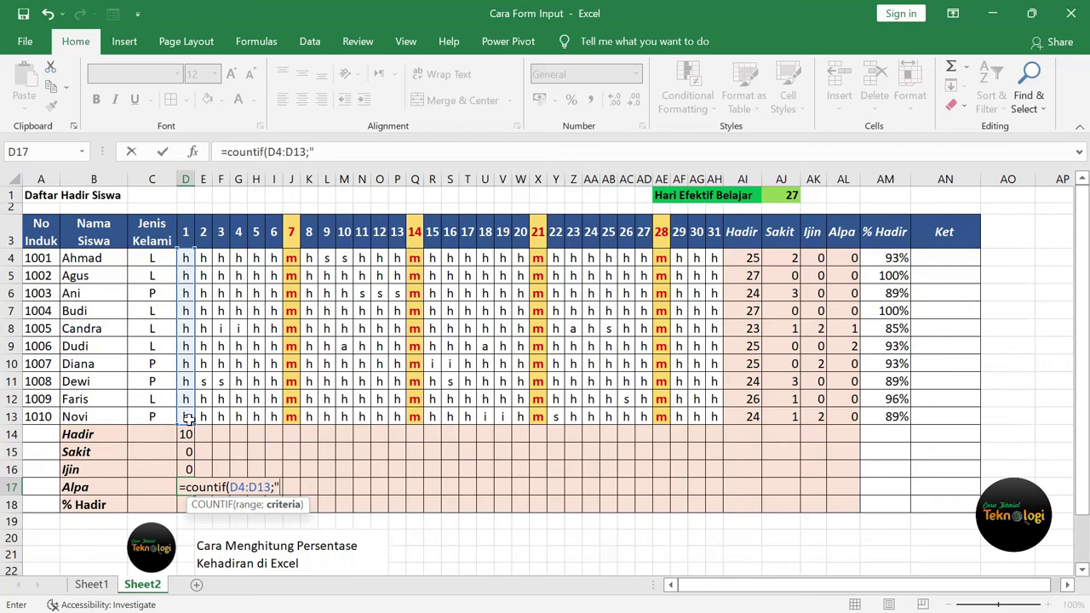
pyautogui.write(')')
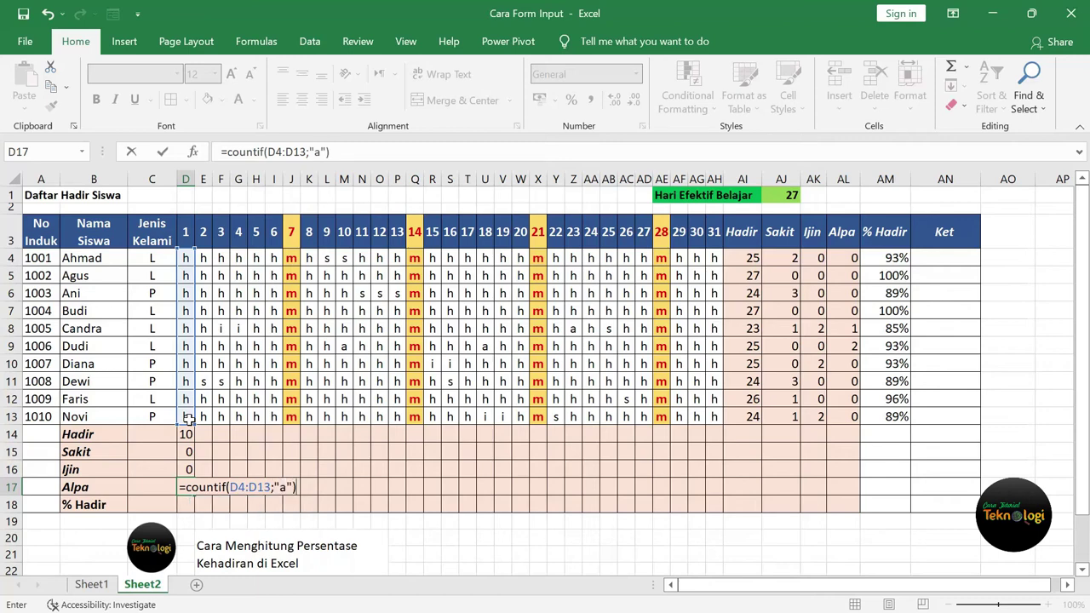
pyautogui.press('Return')
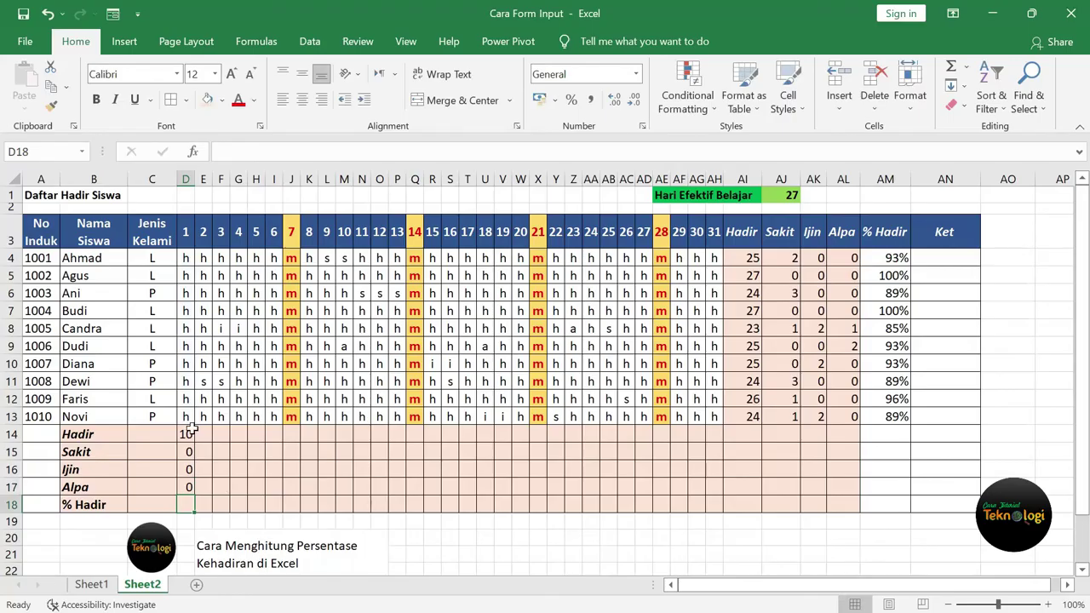
# - Copy day 1's four counts across to column AH, then clear them under holiday days 7 and 14
pyautogui.moveTo(192, 435)
pyautogui.mouseDown()
pyautogui.moveTo(193, 491)
pyautogui.moveTo(725, 487)
pyautogui.mouseUp()
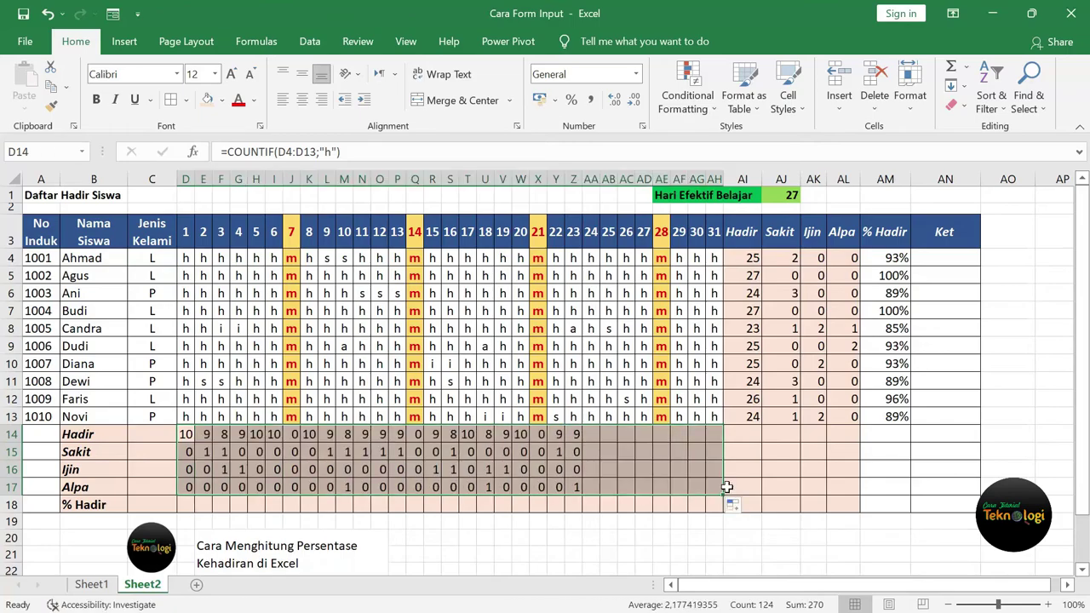
pyautogui.click(538, 469)
pyautogui.moveTo(292, 433); pyautogui.dragTo(295, 486)
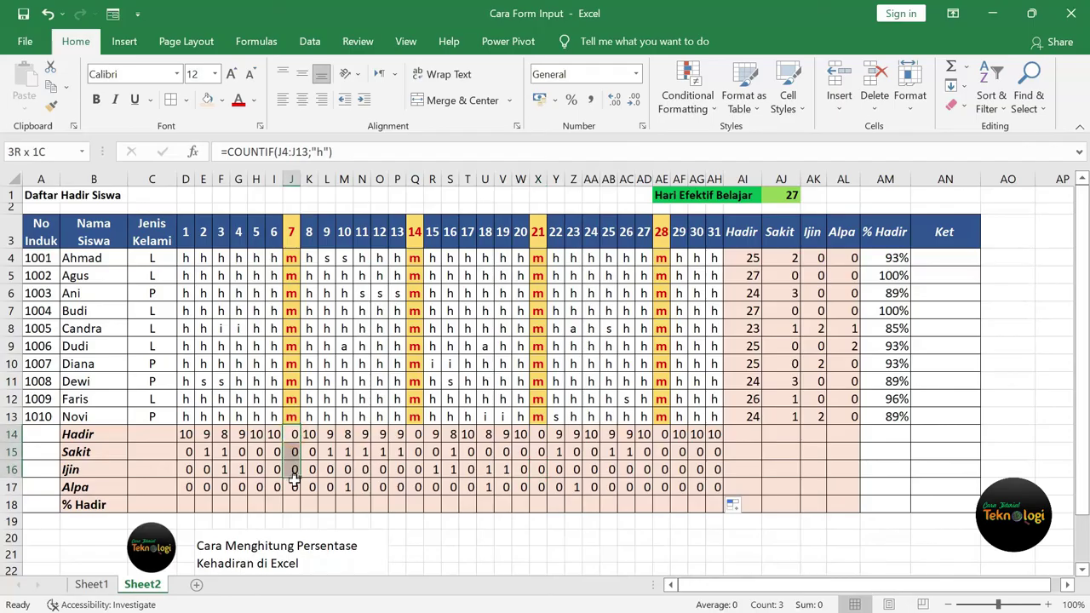
pyautogui.press('Delete')
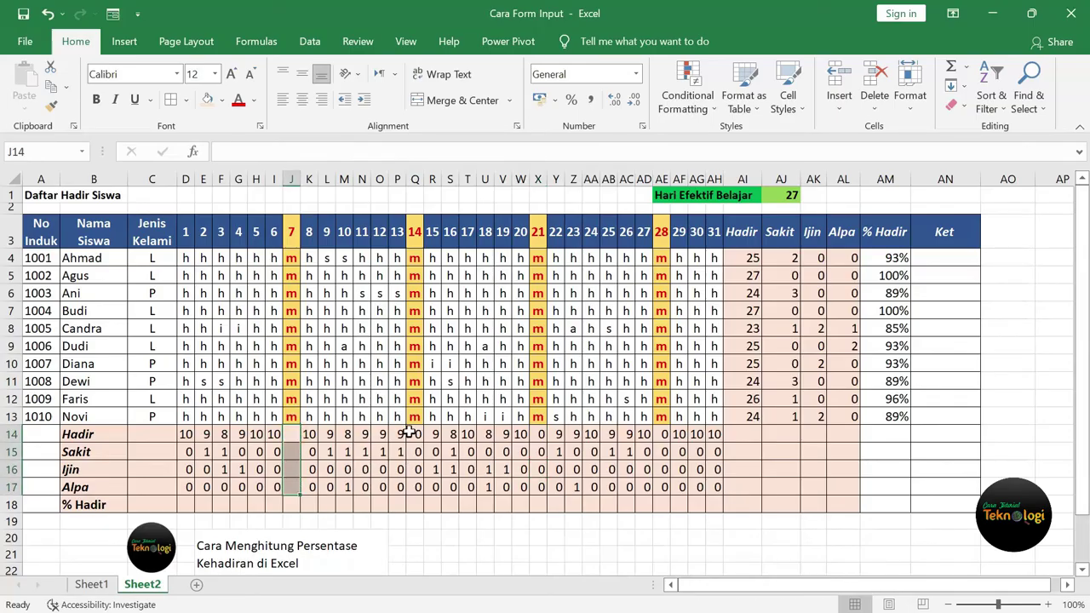
pyautogui.moveTo(415, 433); pyautogui.dragTo(415, 486)
pyautogui.press('Delete')
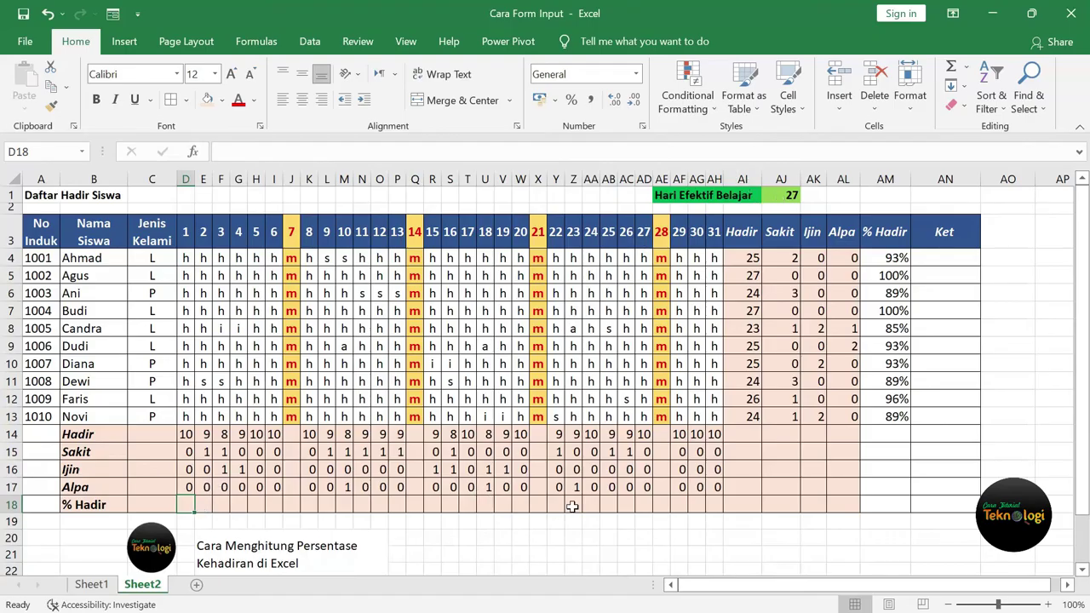
# - Enter =D14/10 in D18, apply Percent Style so it shows 100%, and autofit column D
pyautogui.write('=')
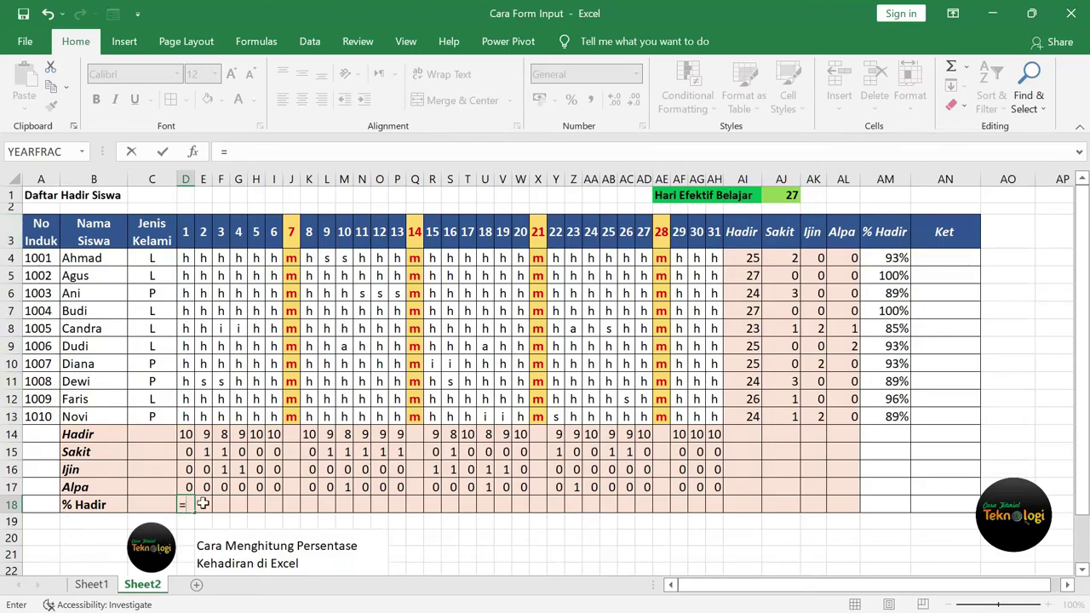
pyautogui.click(187, 435)
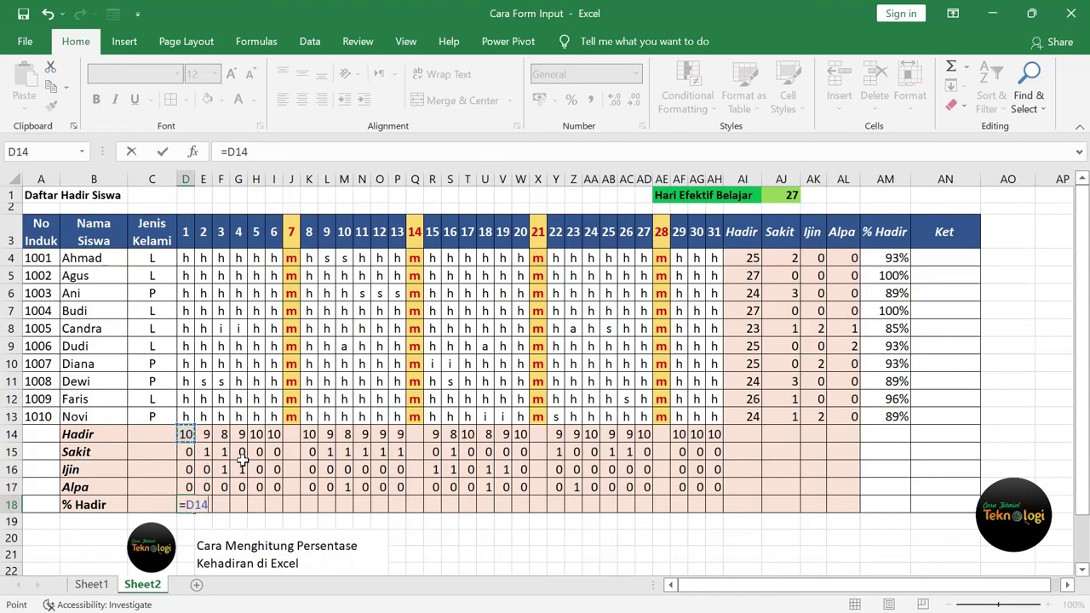
pyautogui.write('/10')
pyautogui.press('Return')
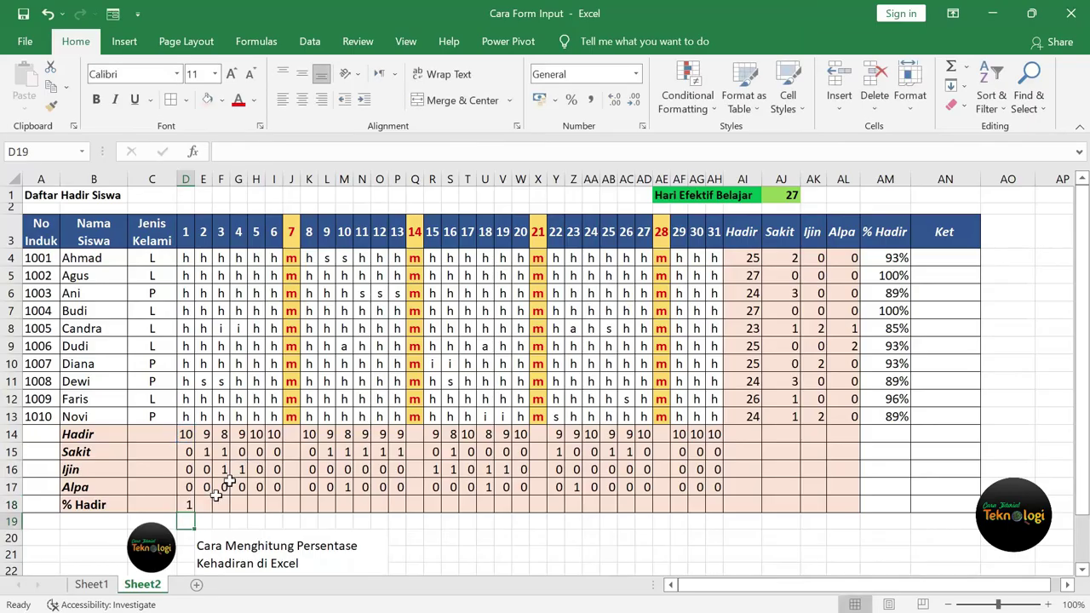
pyautogui.click(193, 506)
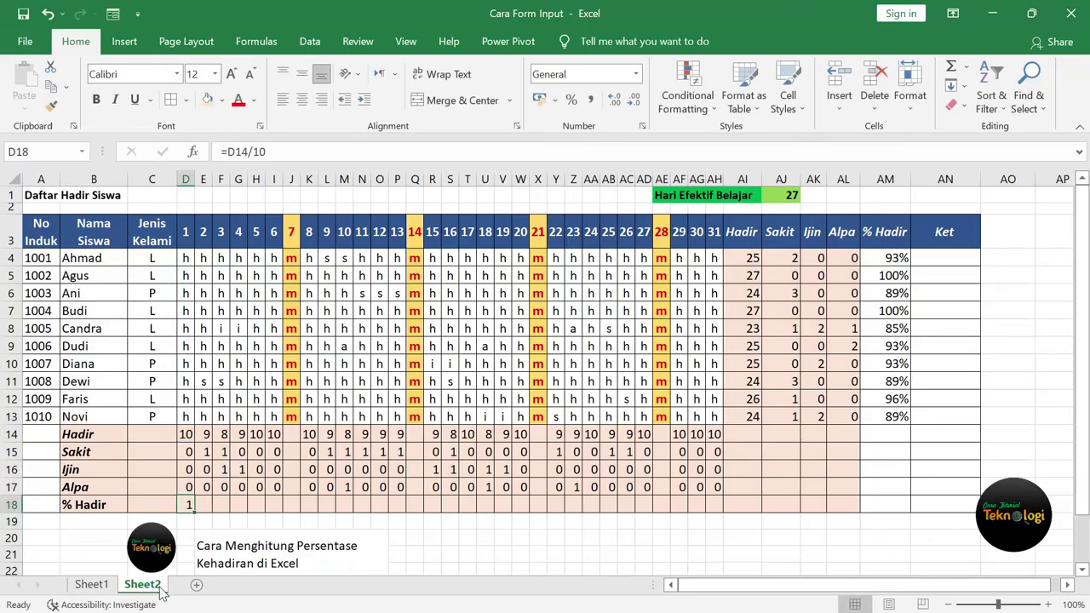
pyautogui.click(574, 102)
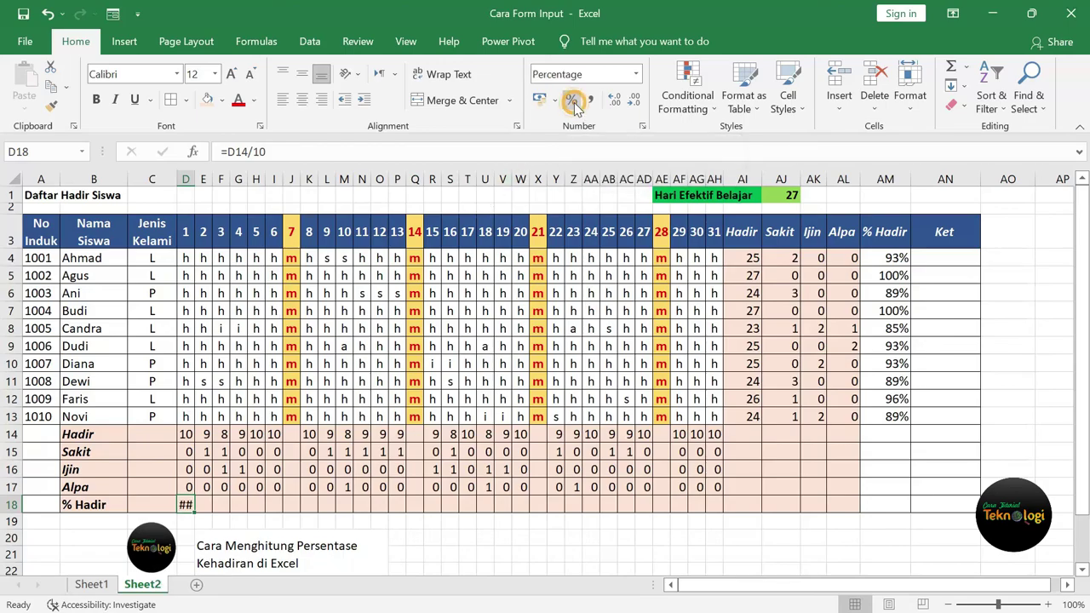
pyautogui.doubleClick(195, 181)
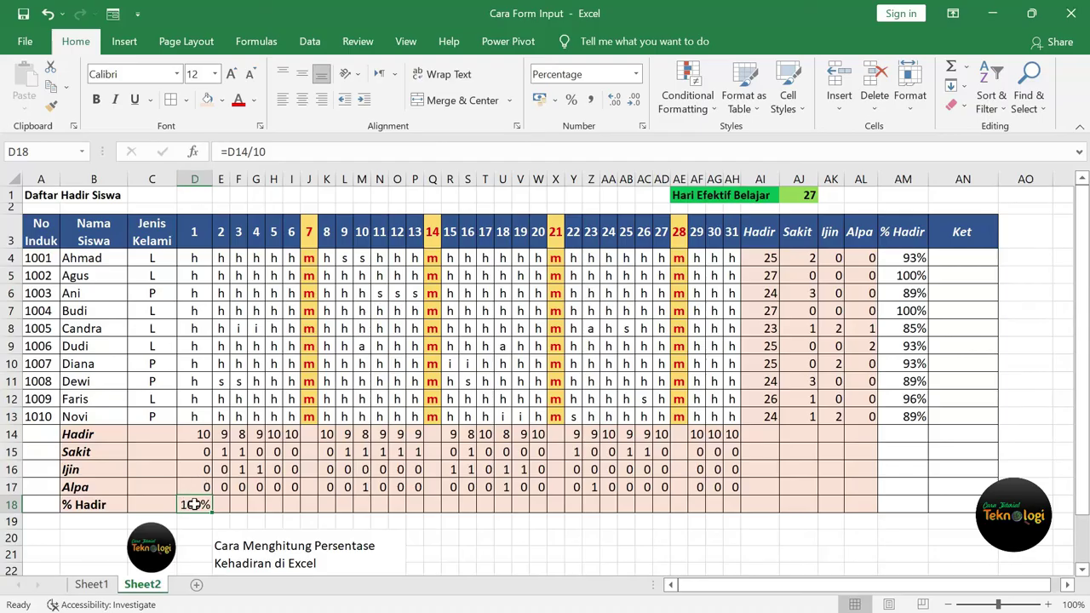
# - Copy the % Hadir formula across to AH18 and widen day columns D through AH
pyautogui.moveTo(210, 514); pyautogui.dragTo(747, 512)
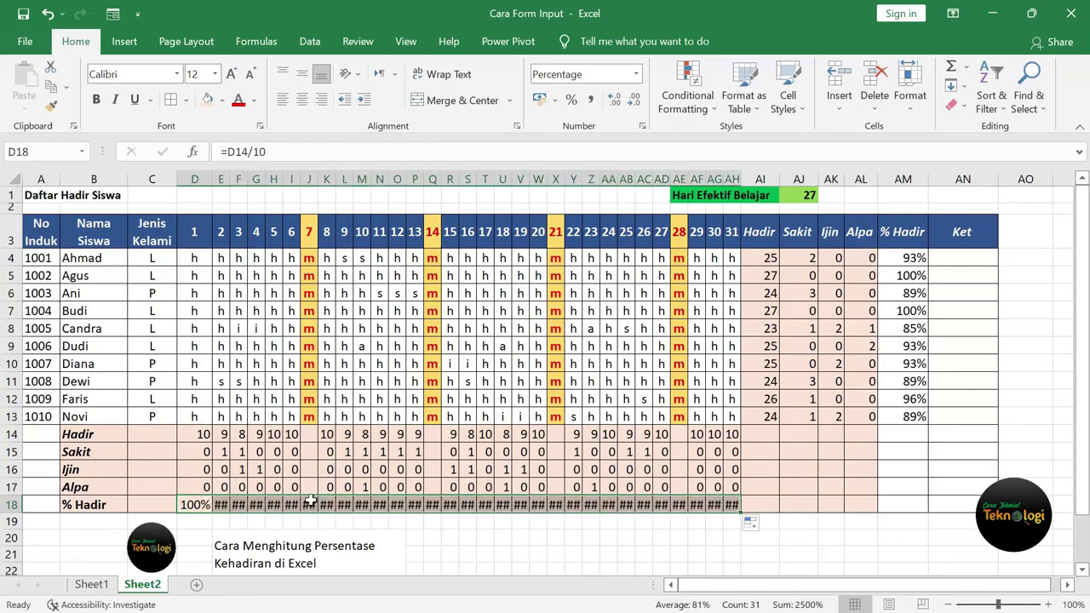
pyautogui.moveTo(194, 180); pyautogui.dragTo(746, 179)
pyautogui.click(709, 482)
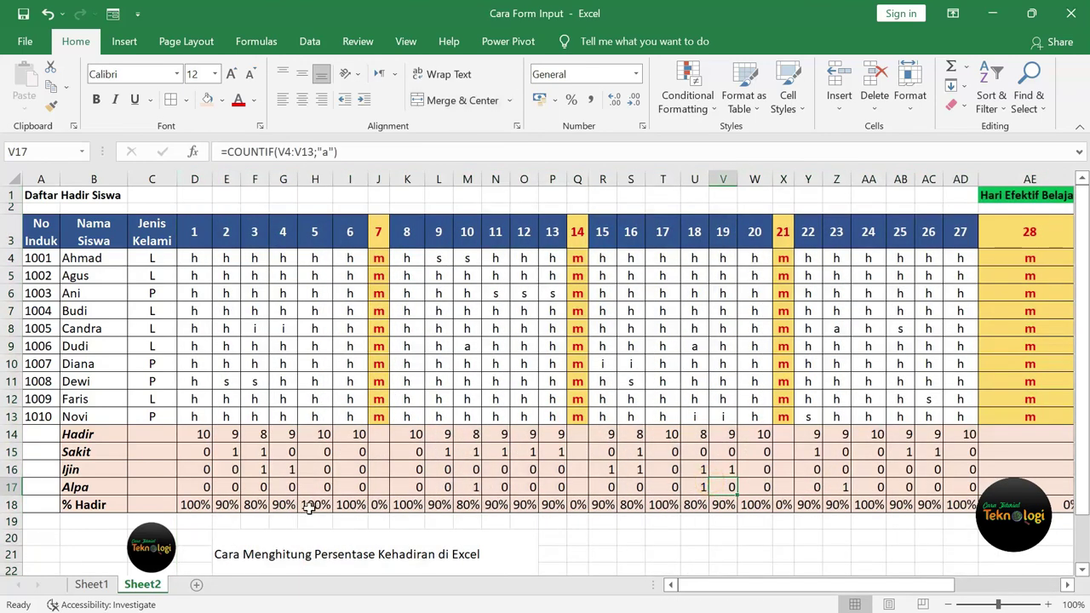
# - Clear the % Hadir cells under holiday days 7, 14 and 21
pyautogui.click(378, 505)
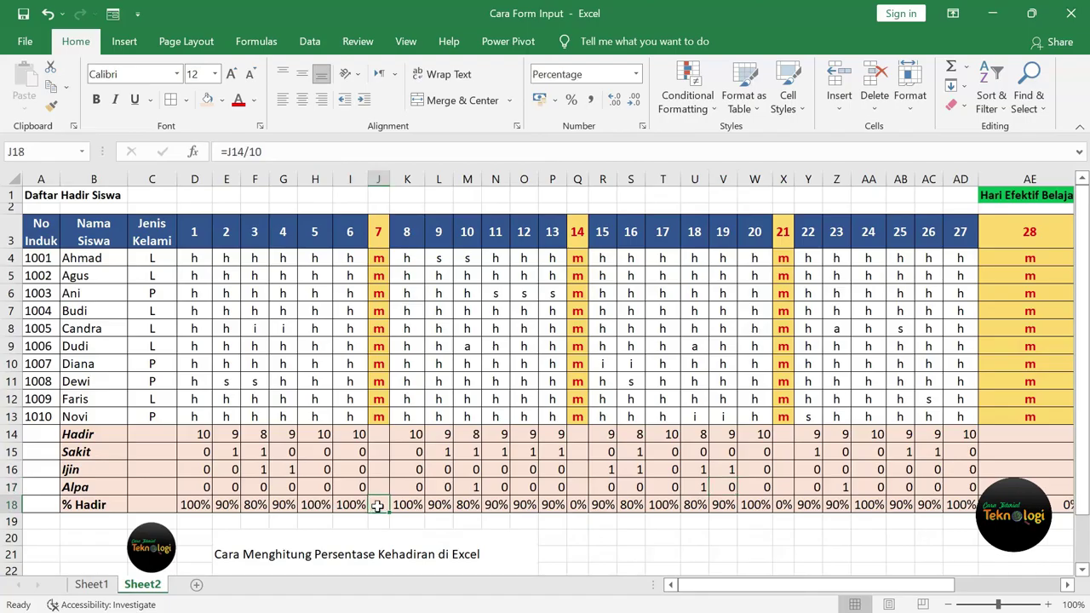
pyautogui.press('Delete')
pyautogui.click(578, 505)
pyautogui.press('Delete')
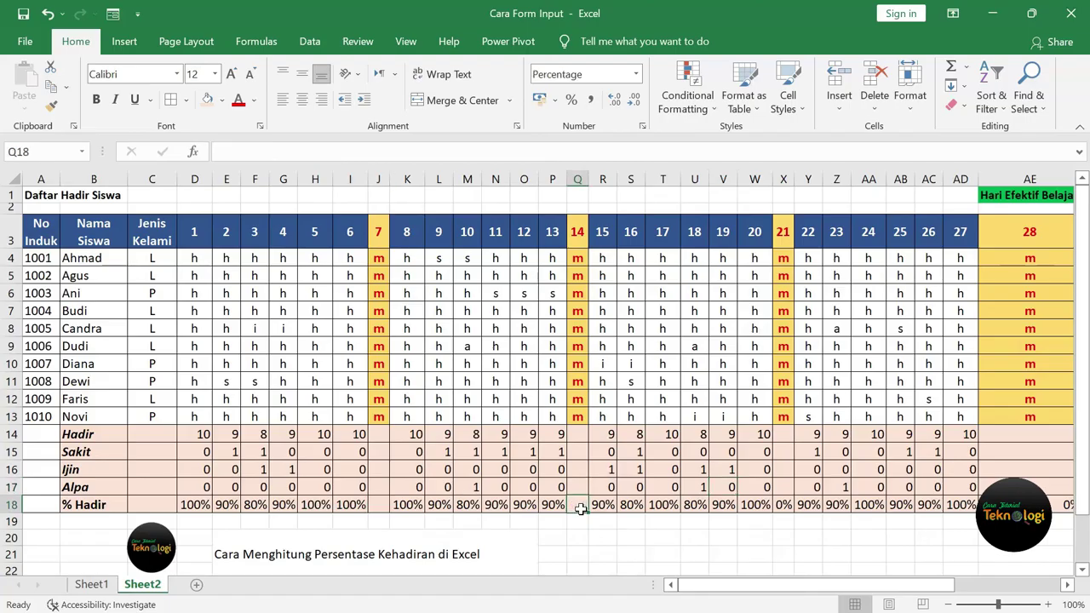
pyautogui.click(787, 507)
pyautogui.press('Delete')
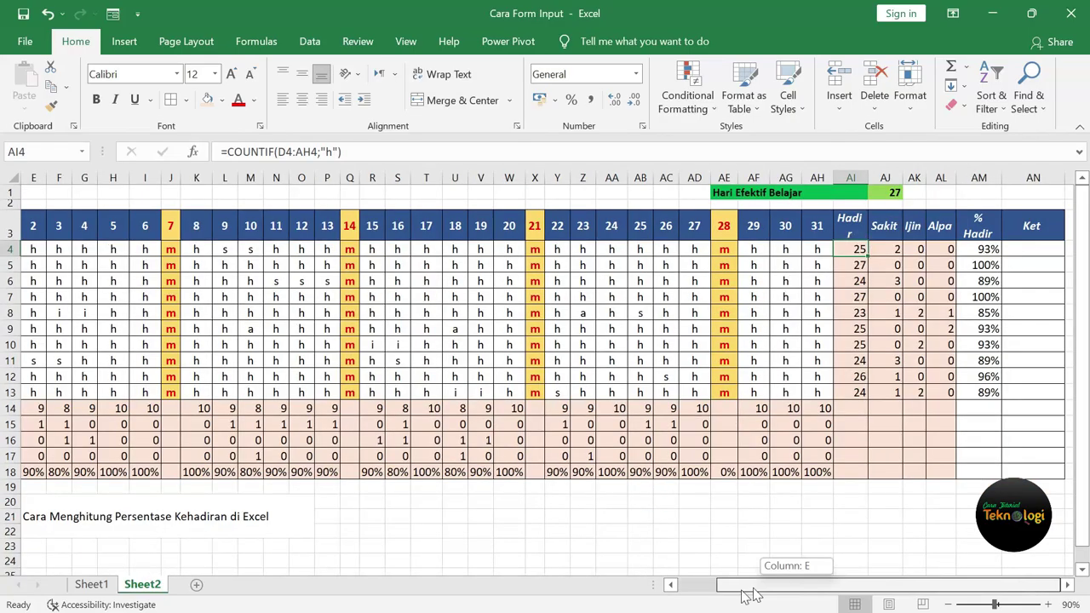
pyautogui.moveTo(751, 594); pyautogui.dragTo(712, 594)
pyautogui.moveTo(181, 408)
pyautogui.mouseDown()
pyautogui.moveTo(774, 431)
pyautogui.moveTo(990, 470)
pyautogui.mouseUp()
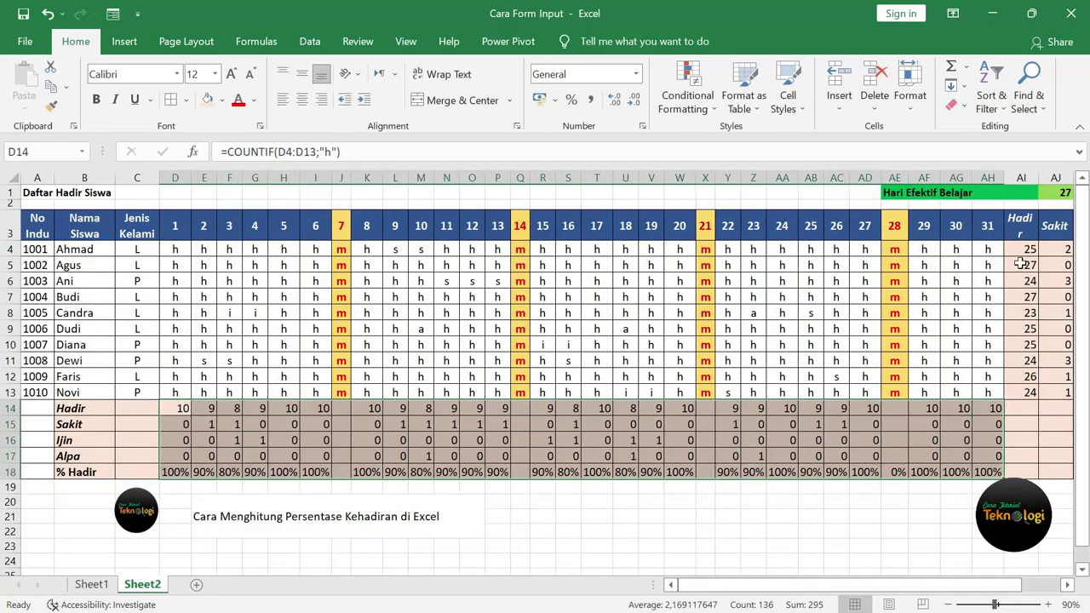
pyautogui.click(1030, 252)
pyautogui.moveTo(1043, 257); pyautogui.dragTo(1065, 393)
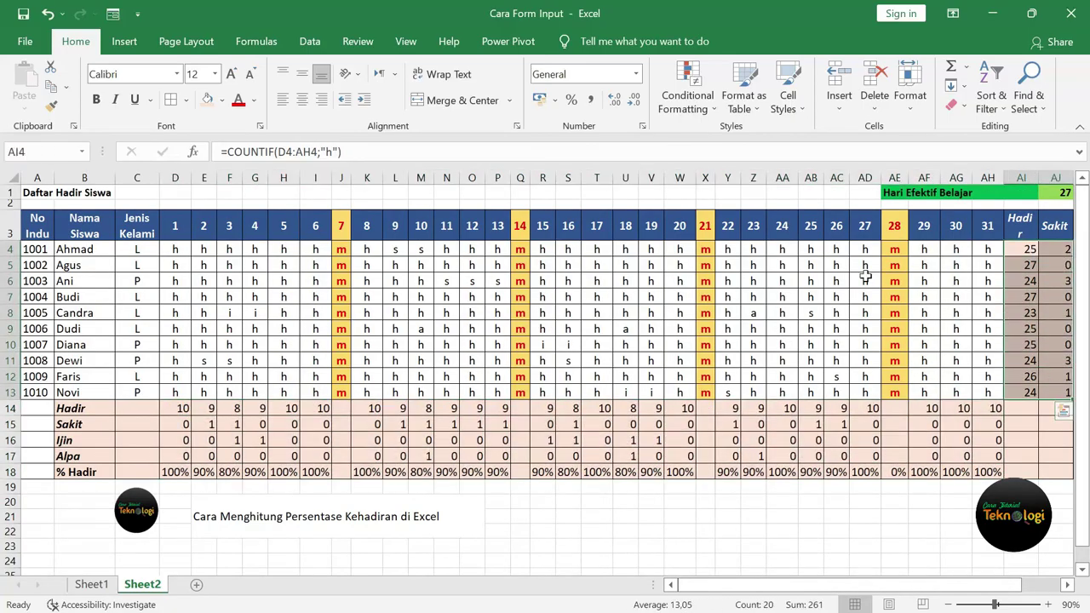
pyautogui.click(725, 250)
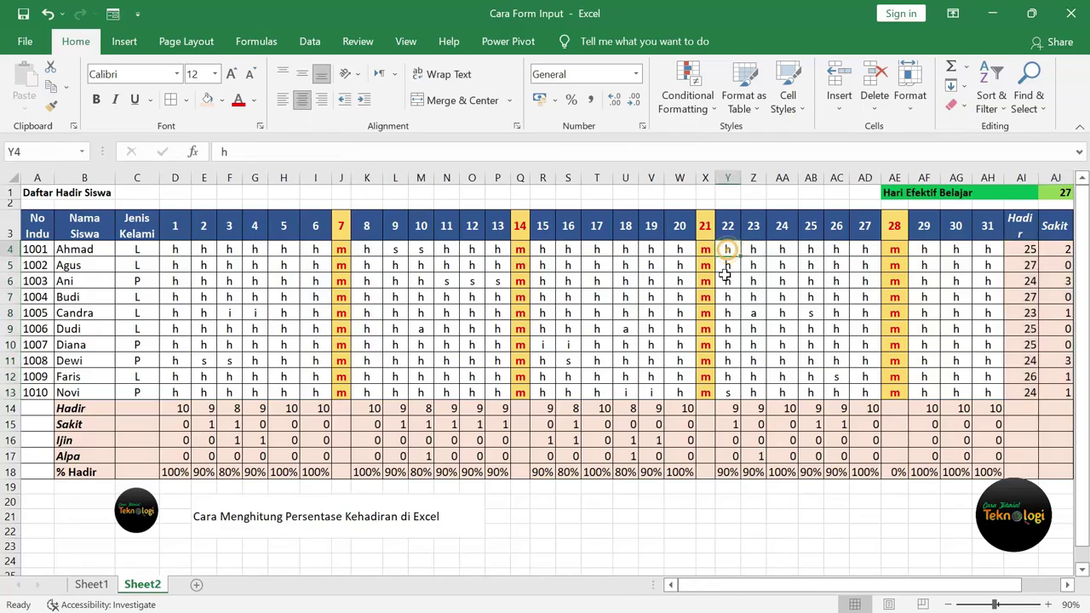
pyautogui.click(728, 360)
pyautogui.moveTo(1029, 252); pyautogui.dragTo(1062, 393)
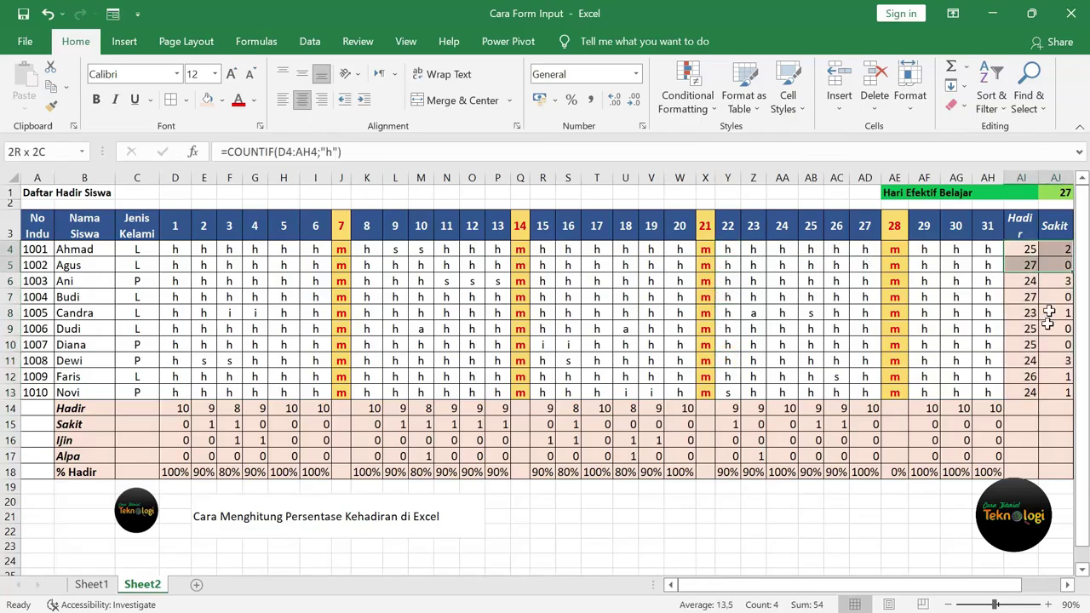
pyautogui.moveTo(988, 409)
pyautogui.mouseDown()
pyautogui.moveTo(512, 479)
pyautogui.moveTo(82, 476)
pyautogui.mouseUp()
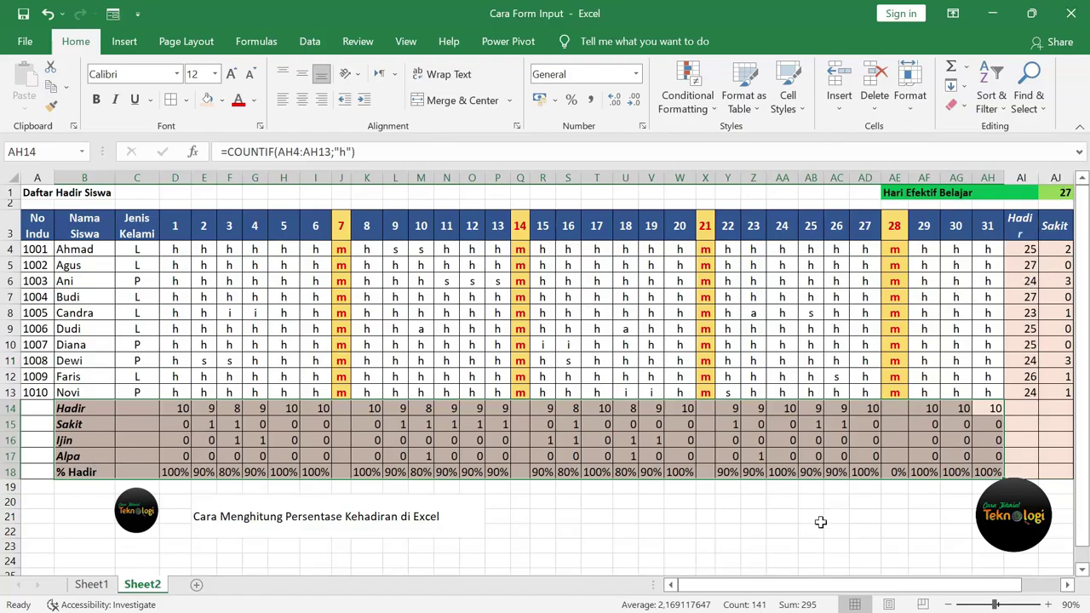
pyautogui.hotkey('ctrl', 'End')
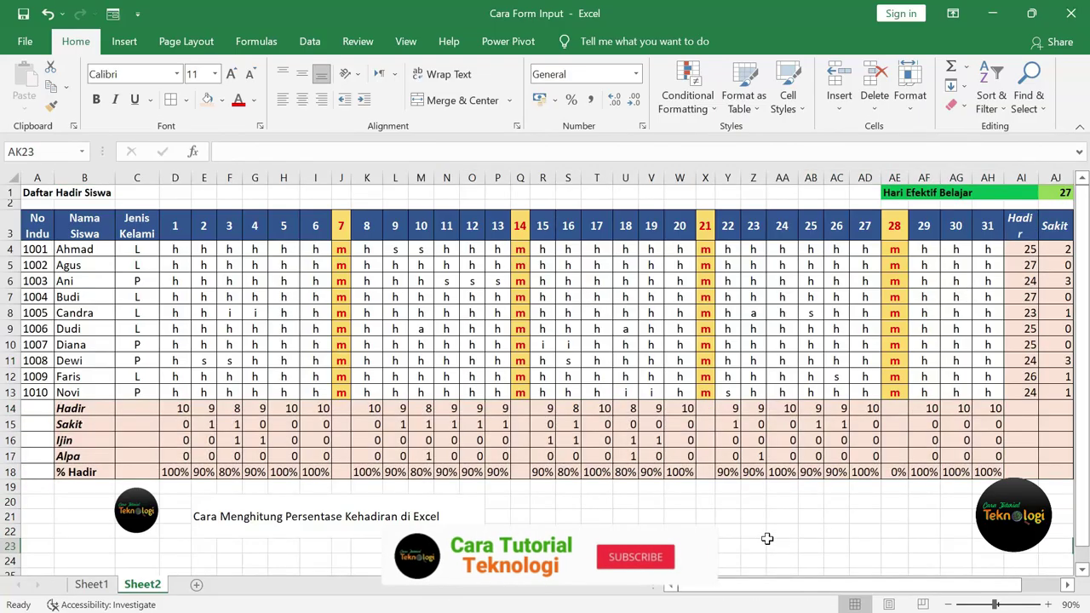